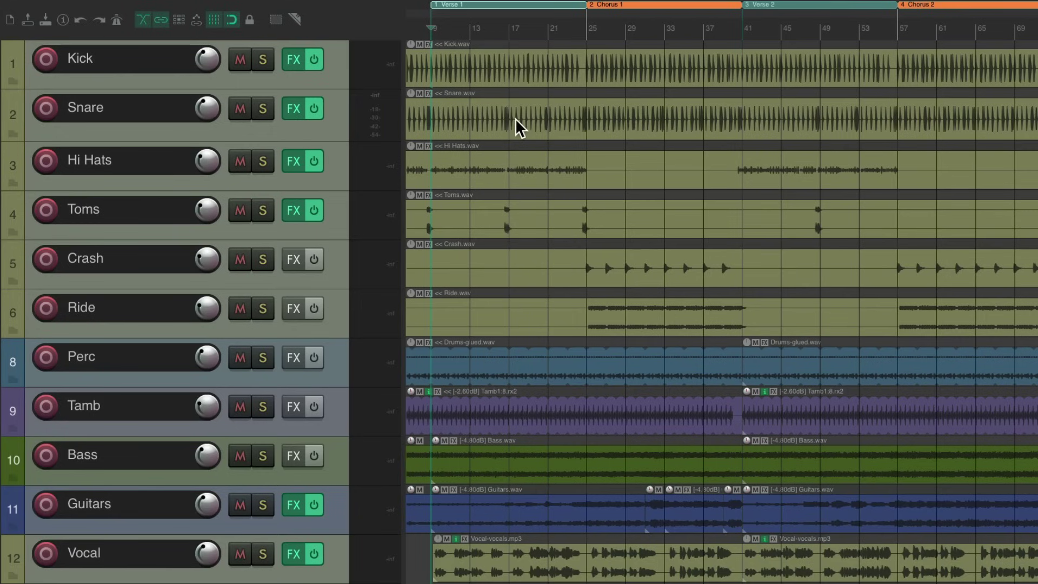
Play the song briefly, then play and stop from the Chorus 1 marker at bar 25
{"action": "key", "text": "space"}
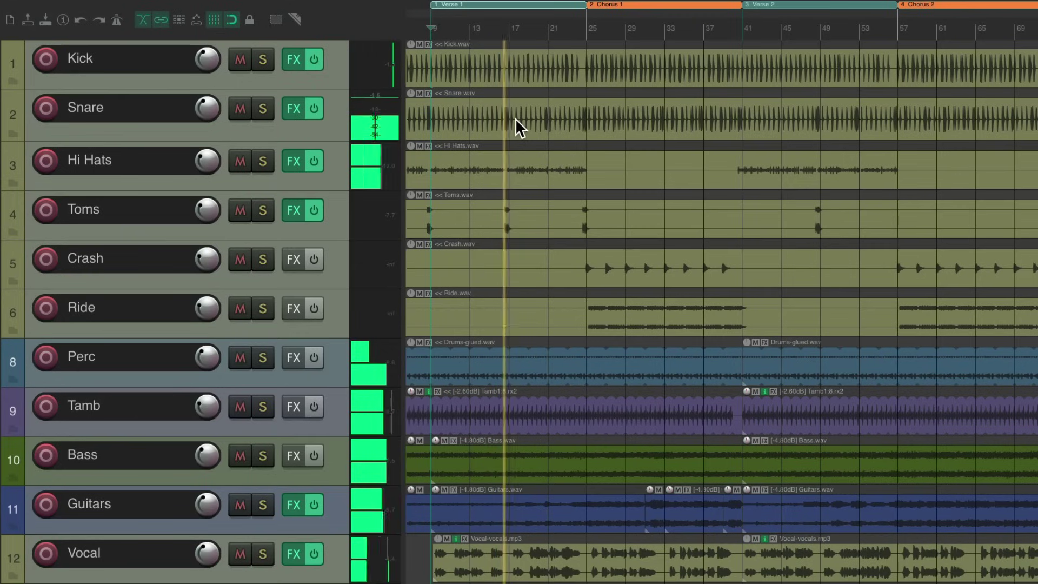
{"action": "key", "text": "space"}
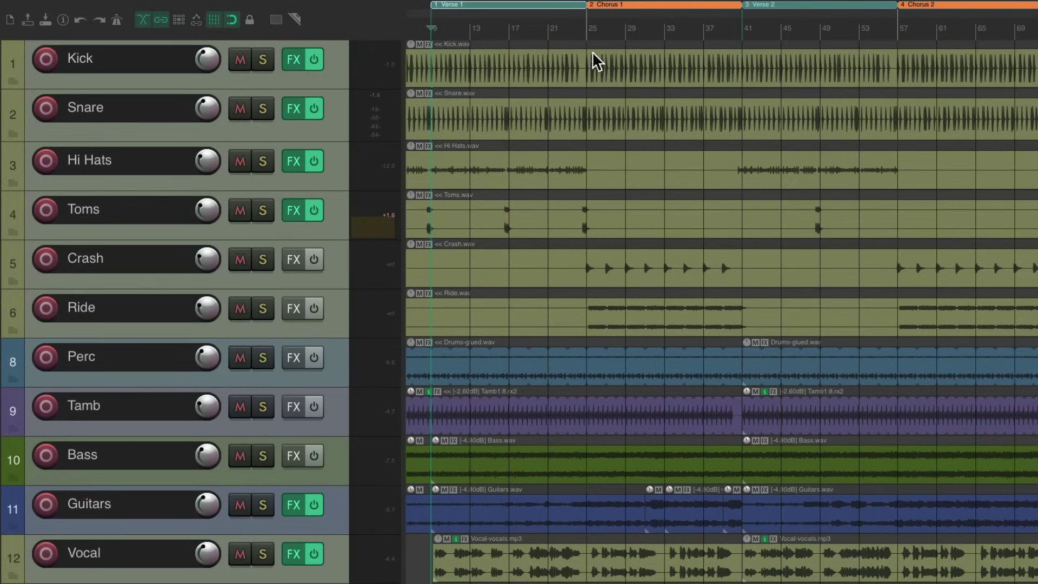
{"action": "left_click", "coordinate": [588, 28]}
{"action": "key", "text": "space"}
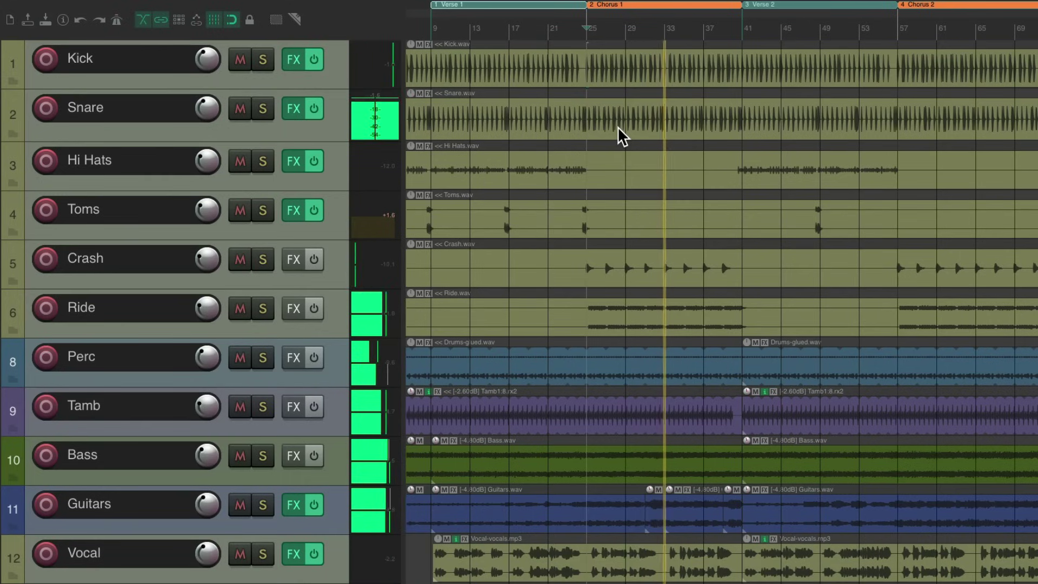
{"action": "key", "text": "space"}
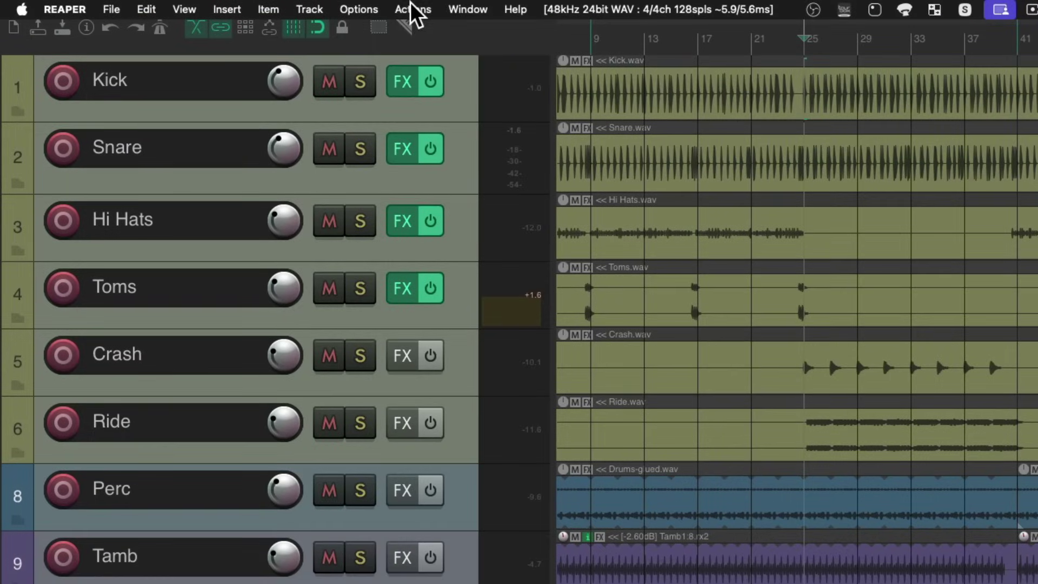
Run 'Set all tracks automation mode to latch preview' from the Action list filtered by 'auto mode'
{"action": "left_click", "coordinate": [413, 9]}
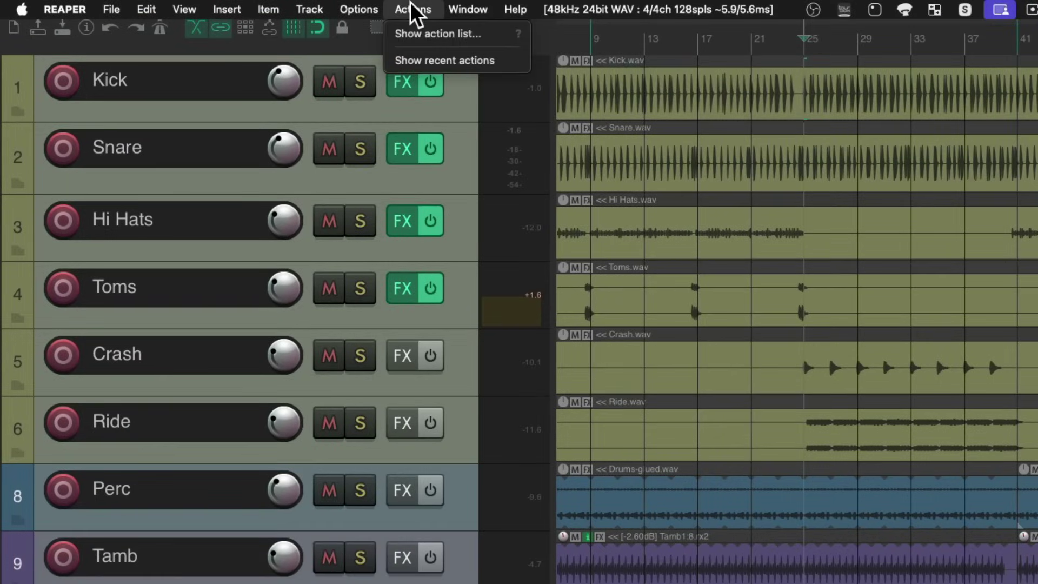
{"action": "left_click", "coordinate": [390, 35]}
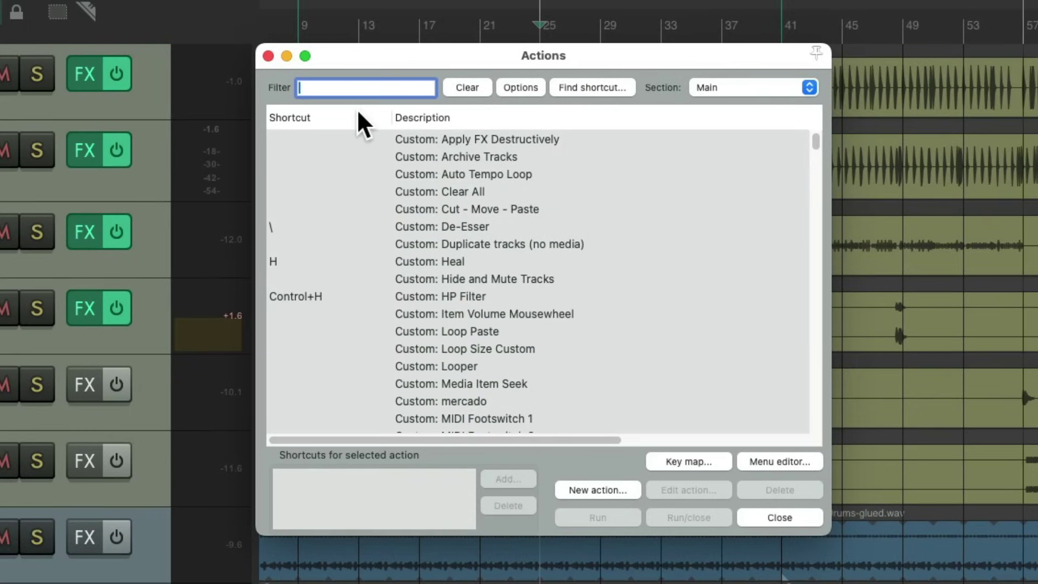
{"action": "type", "text": "auto mode"}
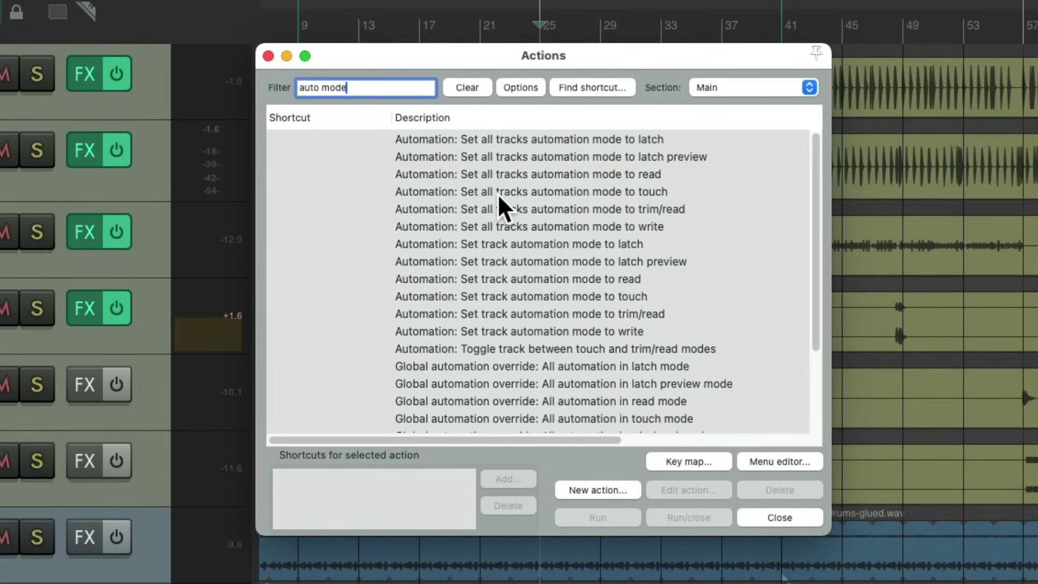
{"action": "left_click", "coordinate": [614, 157]}
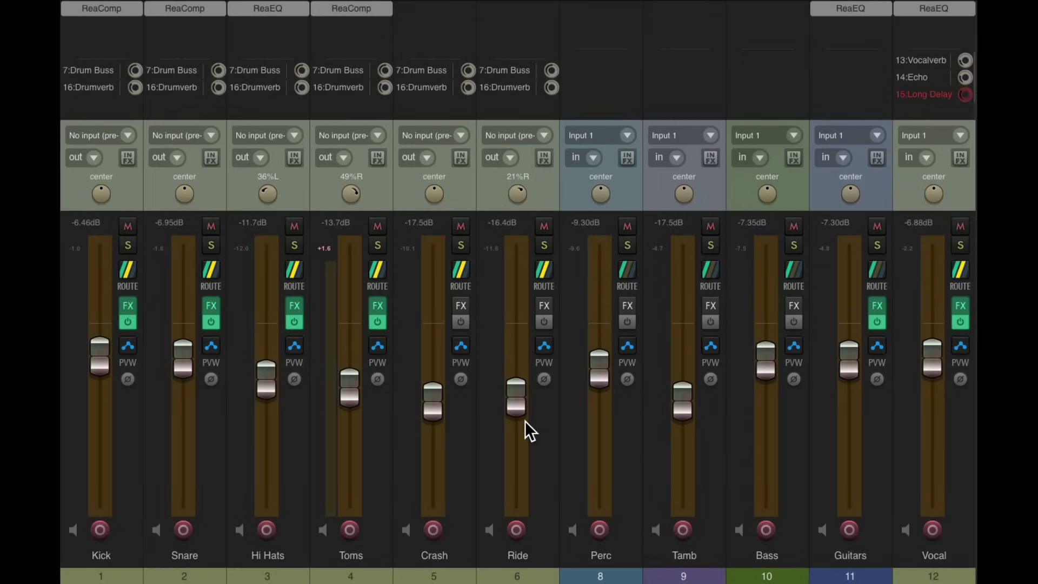
Mute Perc–Vocal, play, and set drum levels: Snare -6.61dB, Hi Hats -11.2dB, Ride -13.2dB, Crash -16.2dB
{"action": "left_click_drag", "start_coordinate": [626, 227], "coordinate": [961, 225]}
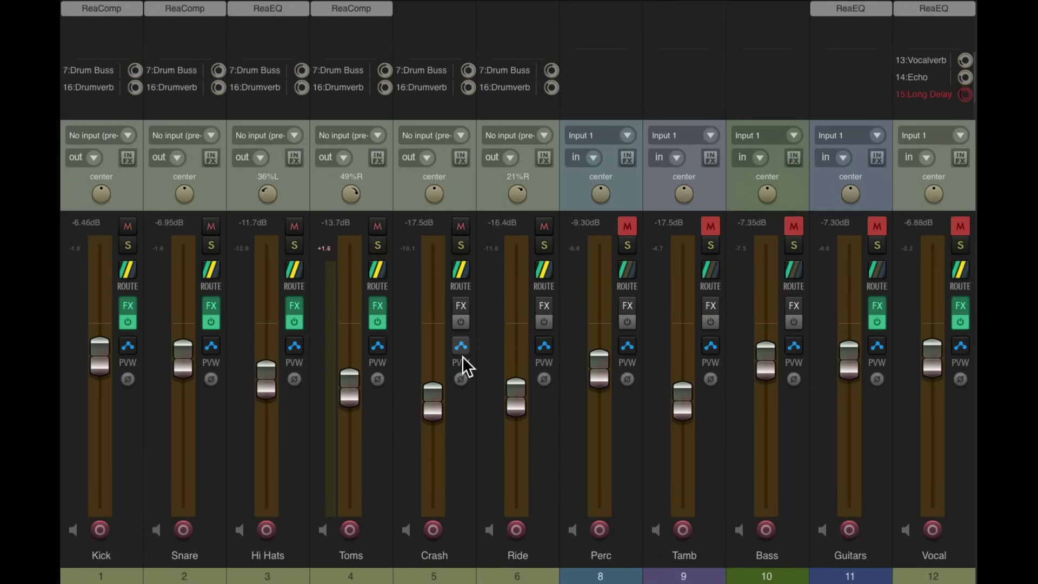
{"action": "key", "text": "space"}
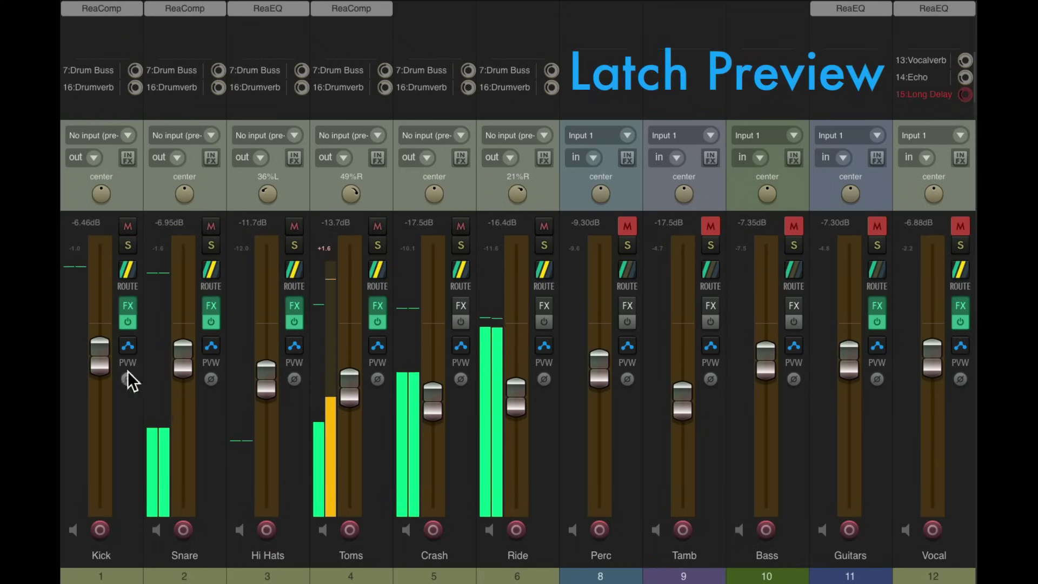
{"action": "left_click_drag", "start_coordinate": [103, 362], "coordinate": [103, 361]}
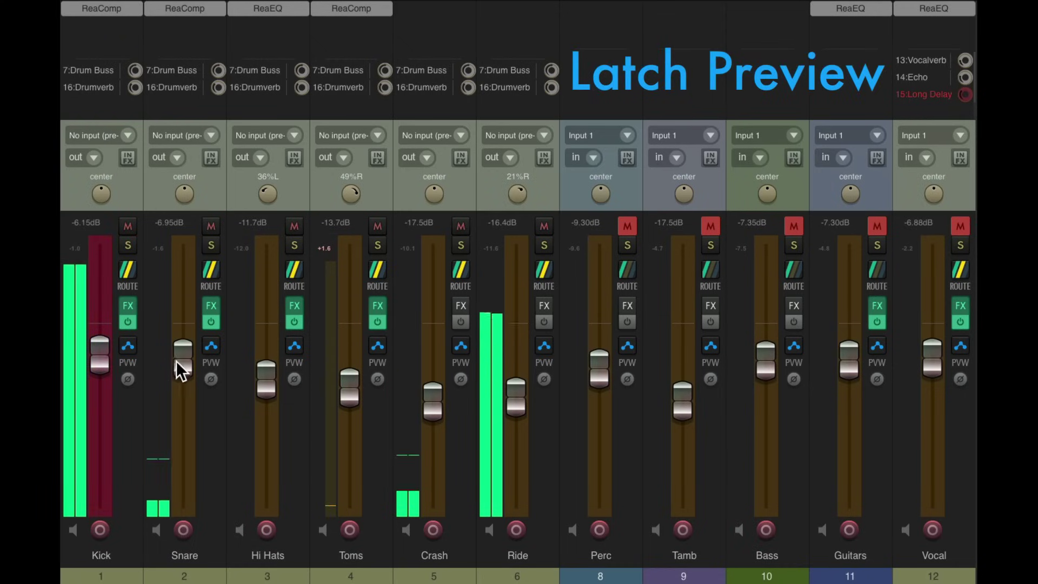
{"action": "left_click_drag", "start_coordinate": [177, 361], "coordinate": [180, 359]}
{"action": "left_click_drag", "start_coordinate": [270, 390], "coordinate": [272, 388]}
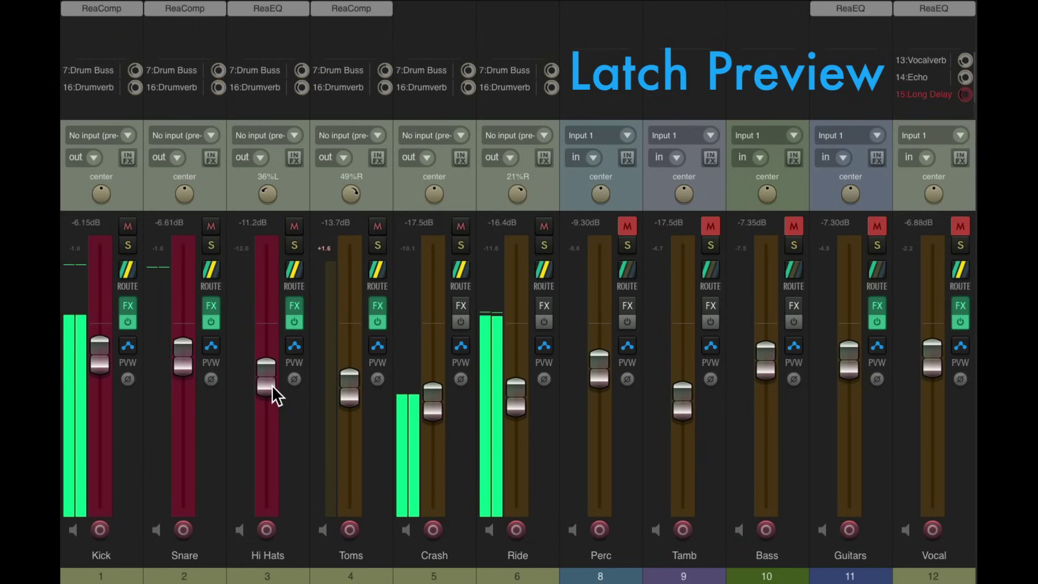
{"action": "left_click_drag", "start_coordinate": [348, 389], "coordinate": [348, 388]}
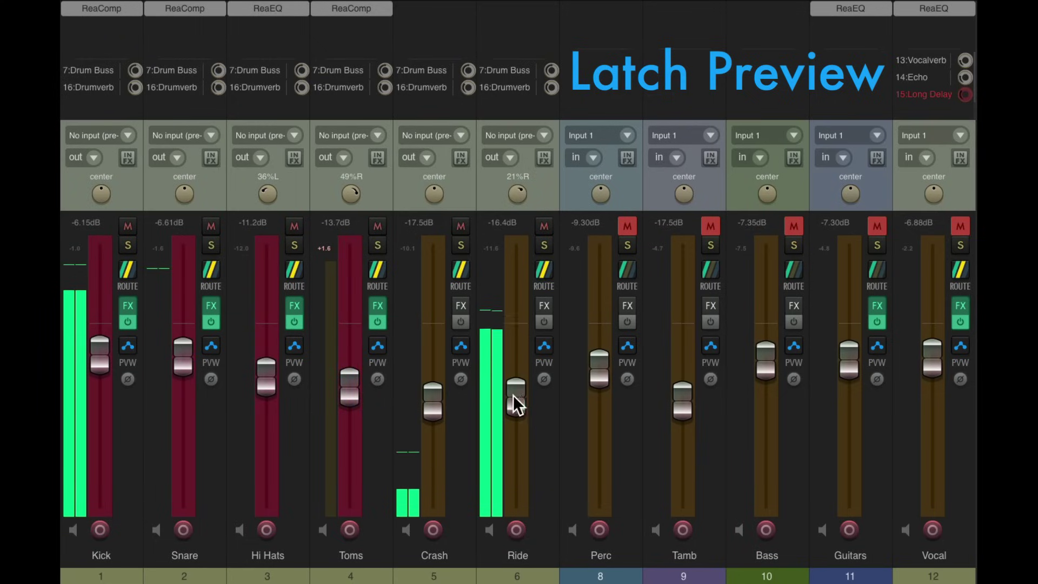
{"action": "left_click_drag", "start_coordinate": [513, 395], "coordinate": [515, 381]}
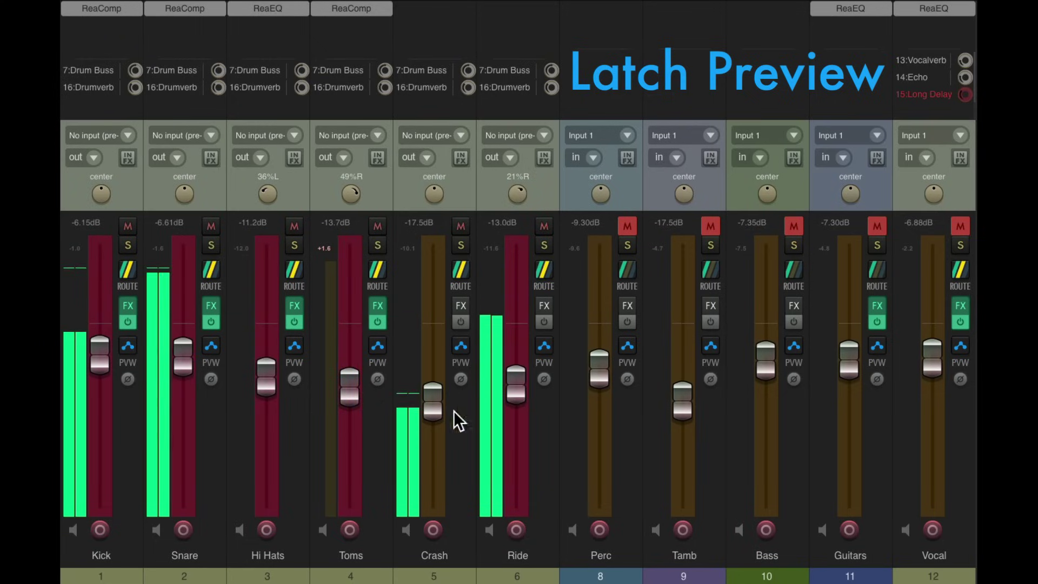
{"action": "left_click_drag", "start_coordinate": [433, 410], "coordinate": [434, 404]}
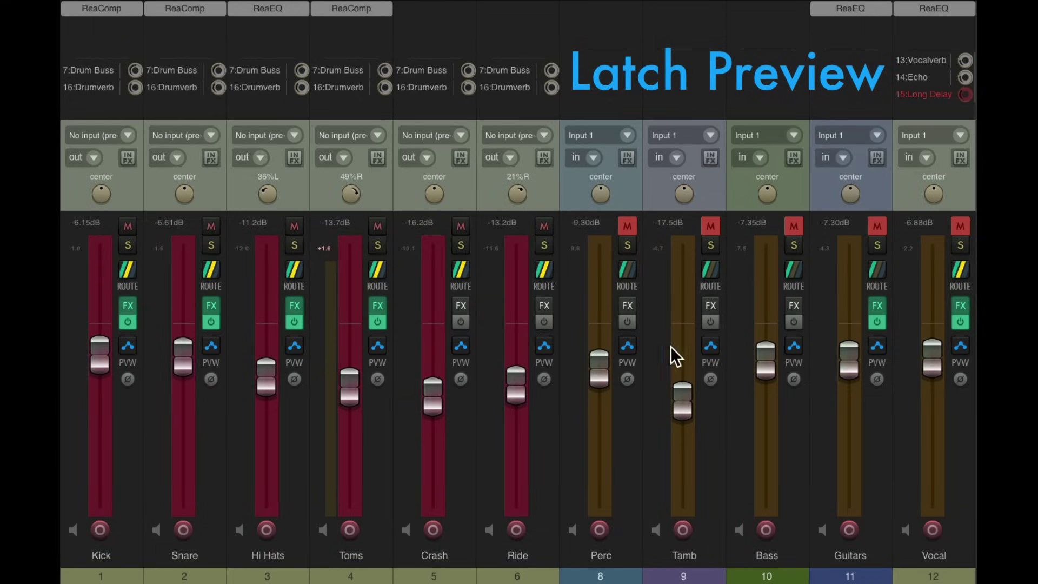
During playback, unmute Perc, Tamb and Bass and raise each one's preview level
{"action": "left_click", "coordinate": [627, 226]}
{"action": "key", "text": "space"}
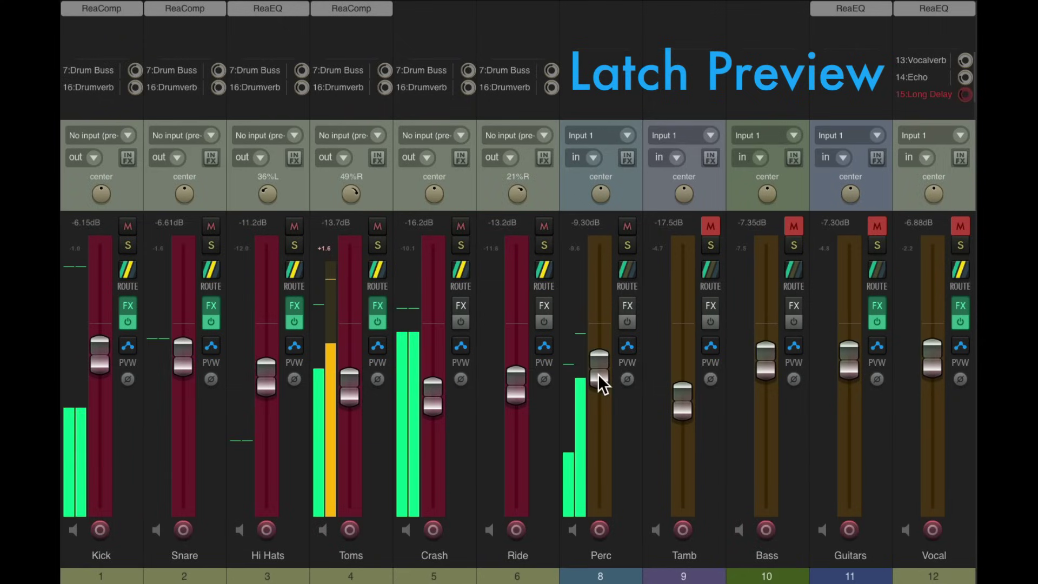
{"action": "left_click_drag", "start_coordinate": [598, 374], "coordinate": [599, 368]}
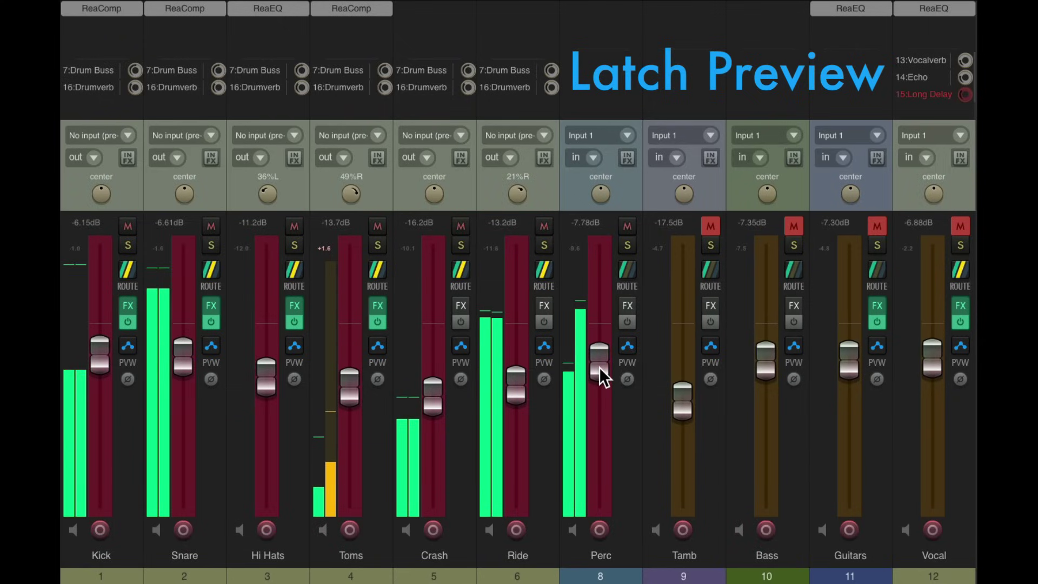
{"action": "left_click", "coordinate": [713, 229]}
{"action": "mouse_move", "coordinate": [683, 401]}
{"action": "left_mouse_down"}
{"action": "mouse_move", "coordinate": [688, 361]}
{"action": "mouse_move", "coordinate": [685, 397]}
{"action": "mouse_move", "coordinate": [685, 380]}
{"action": "left_mouse_up"}
{"action": "left_click", "coordinate": [793, 227]}
{"action": "left_click_drag", "start_coordinate": [763, 378], "coordinate": [760, 364]}
Unmute Guitars and Vocal, setting Guitars to -7.94dB and Vocal to -6.35dB, then stop
{"action": "left_click", "coordinate": [877, 226]}
{"action": "mouse_move", "coordinate": [847, 363]}
{"action": "left_mouse_down"}
{"action": "mouse_move", "coordinate": [848, 388]}
{"action": "mouse_move", "coordinate": [848, 364]}
{"action": "left_mouse_up"}
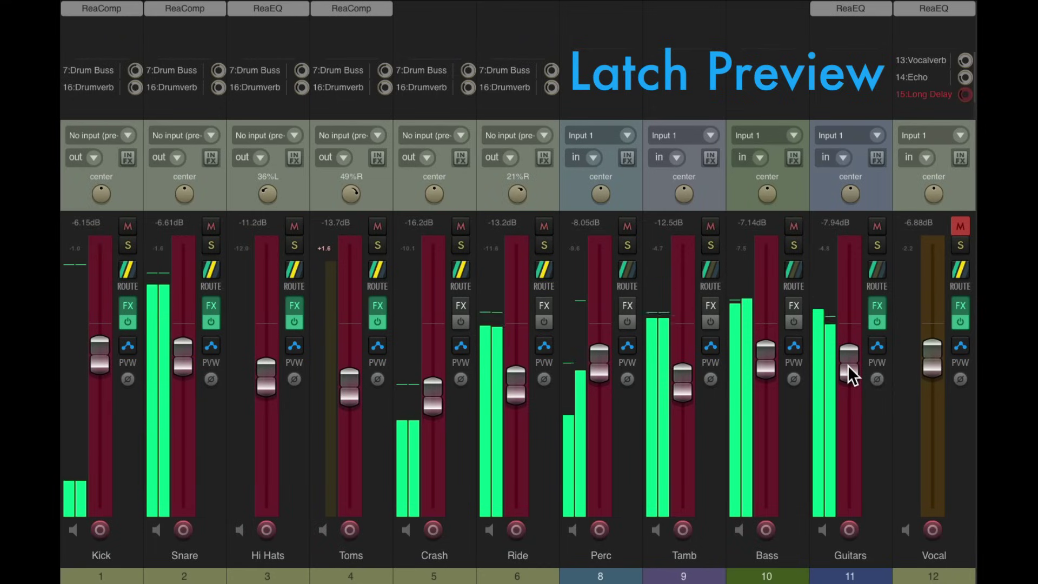
{"action": "key", "text": "space"}
{"action": "left_click", "coordinate": [961, 226]}
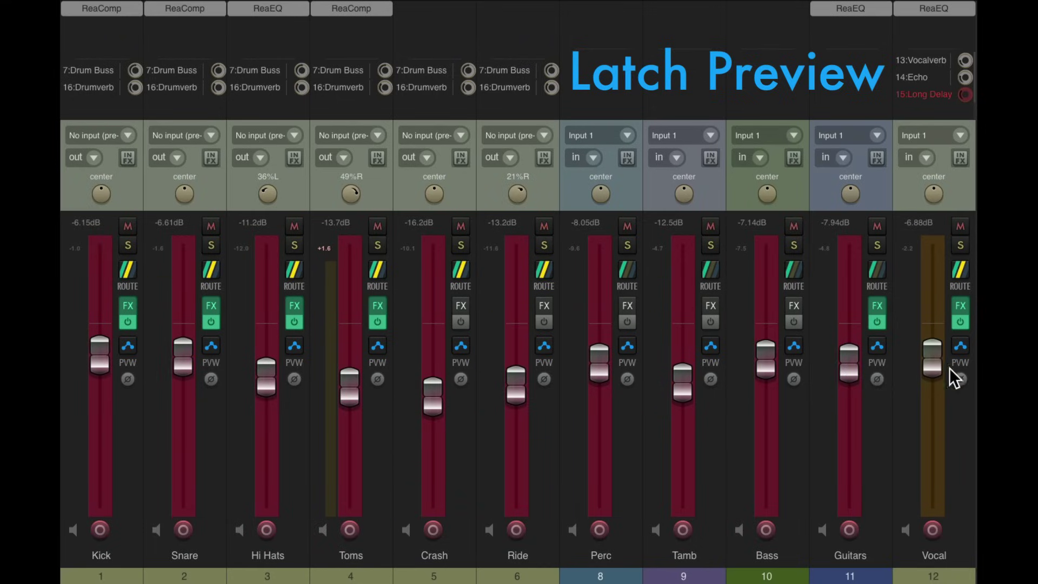
{"action": "key", "text": "space"}
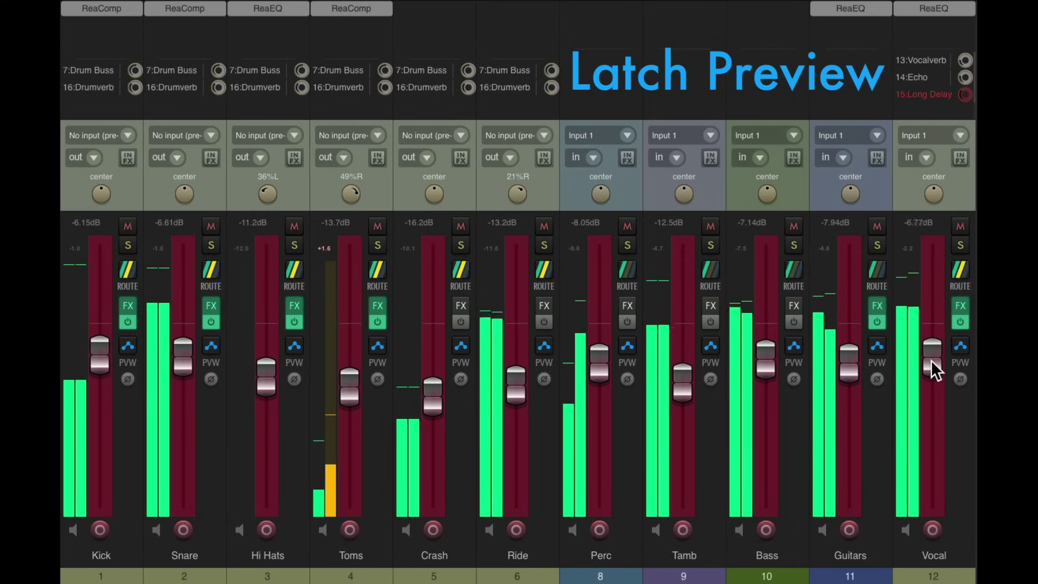
{"action": "left_click_drag", "start_coordinate": [931, 360], "coordinate": [930, 359]}
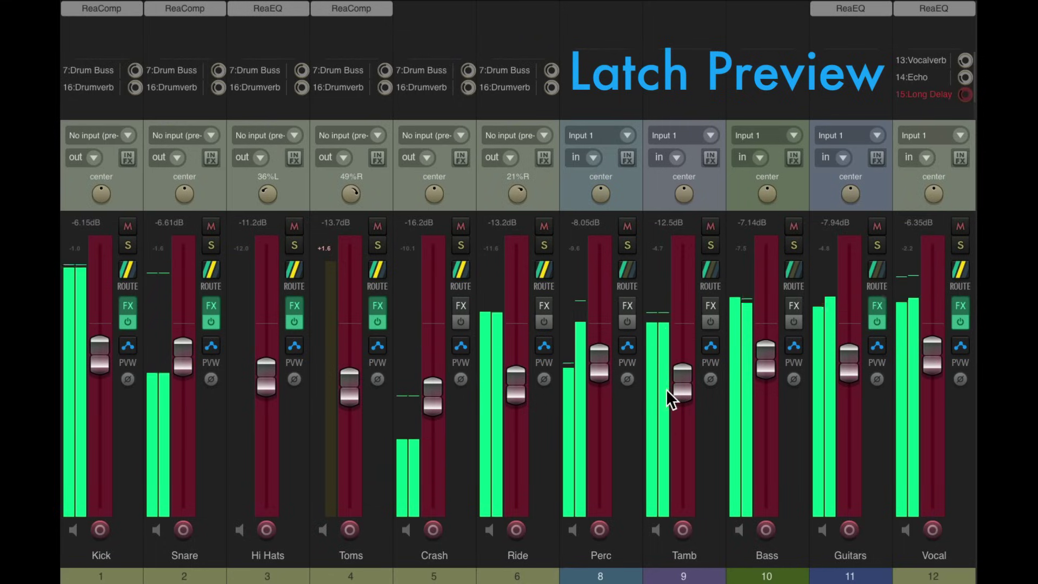
{"action": "key", "text": "space"}
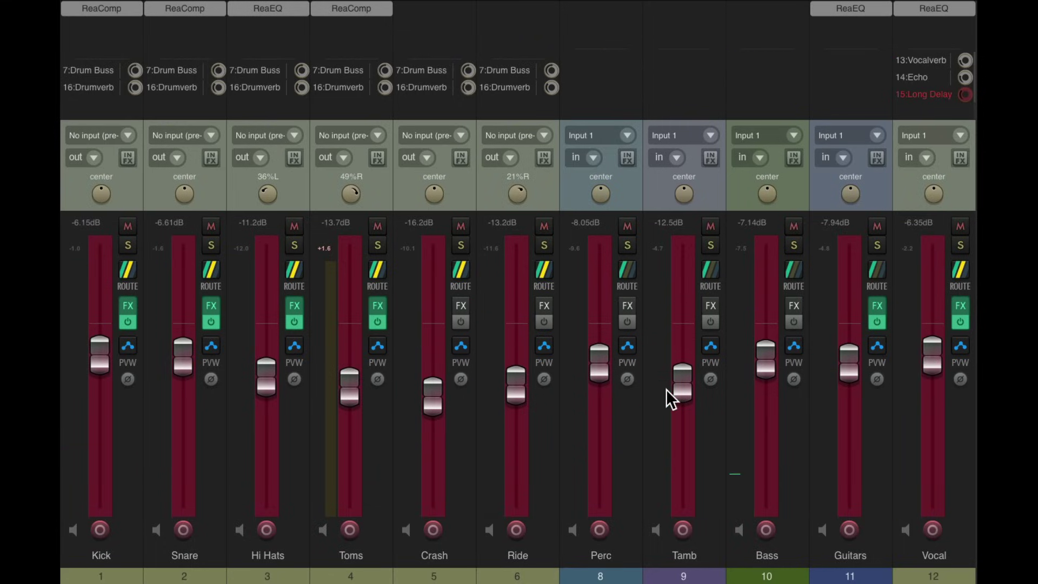
Return to the track view and run 'Set all tracks automation mode to write' from the Action list
{"action": "key", "text": "ctrl+m"}
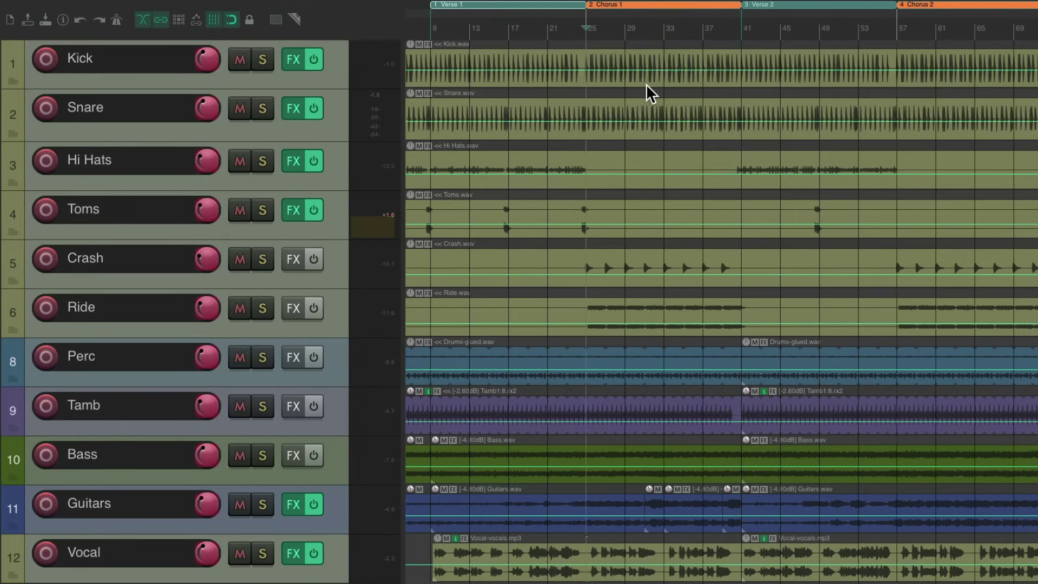
{"action": "key", "text": "shift+slash"}
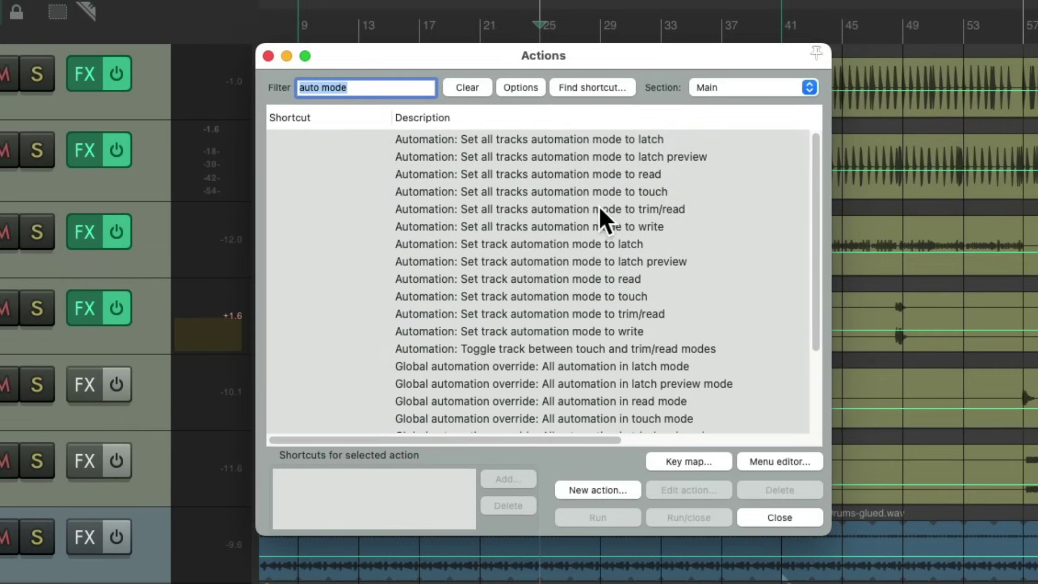
{"action": "left_click", "coordinate": [592, 226]}
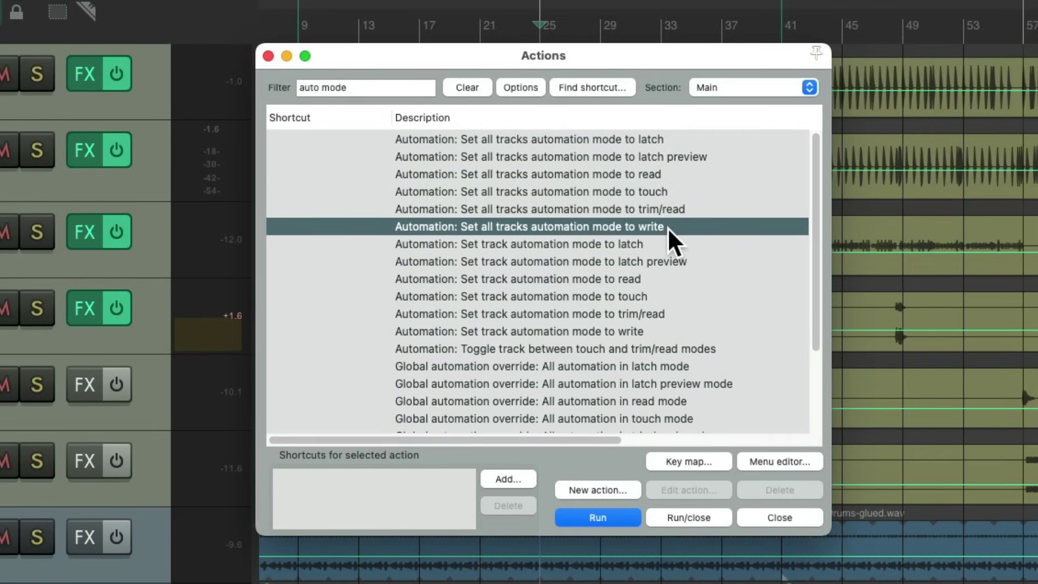
{"action": "key", "text": "Escape"}
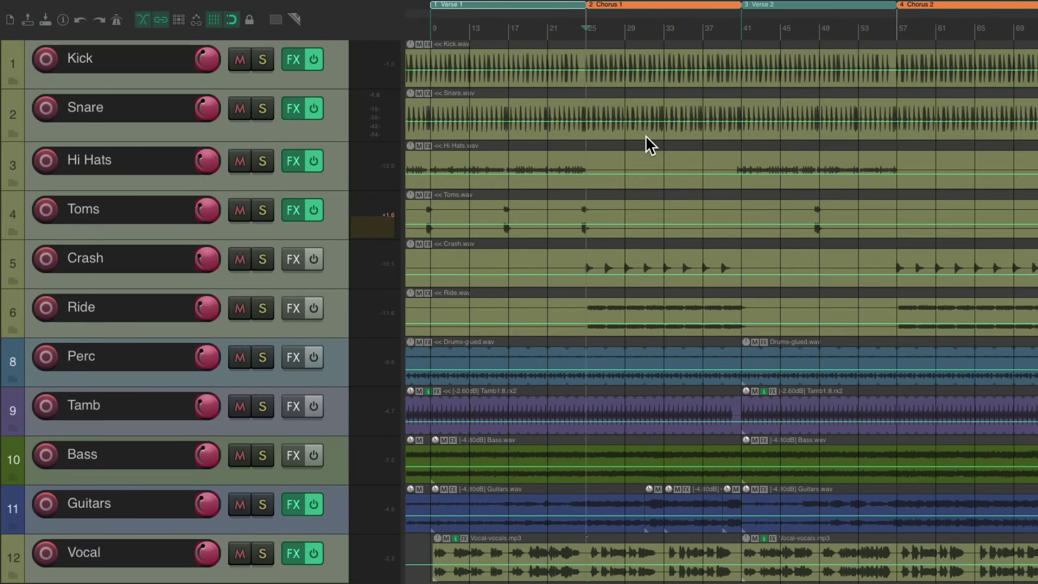
Play from bar 25 so the latched levels become volume envelopes across bars 25–41
{"action": "key", "text": "space"}
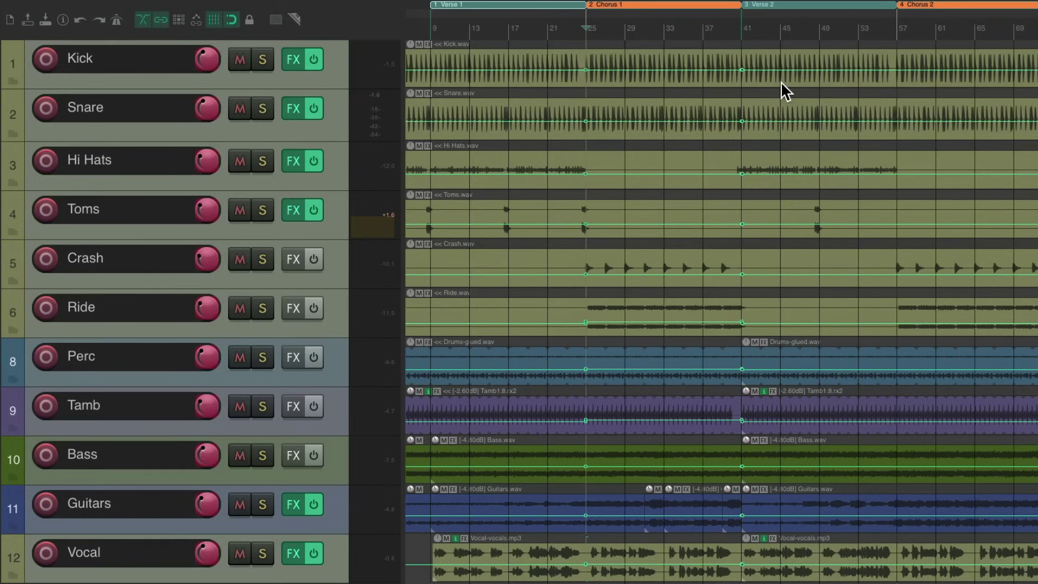
Run 'Automation: Set all tracks automation mode to touch' from the Action list
{"action": "key", "text": "shift+slash"}
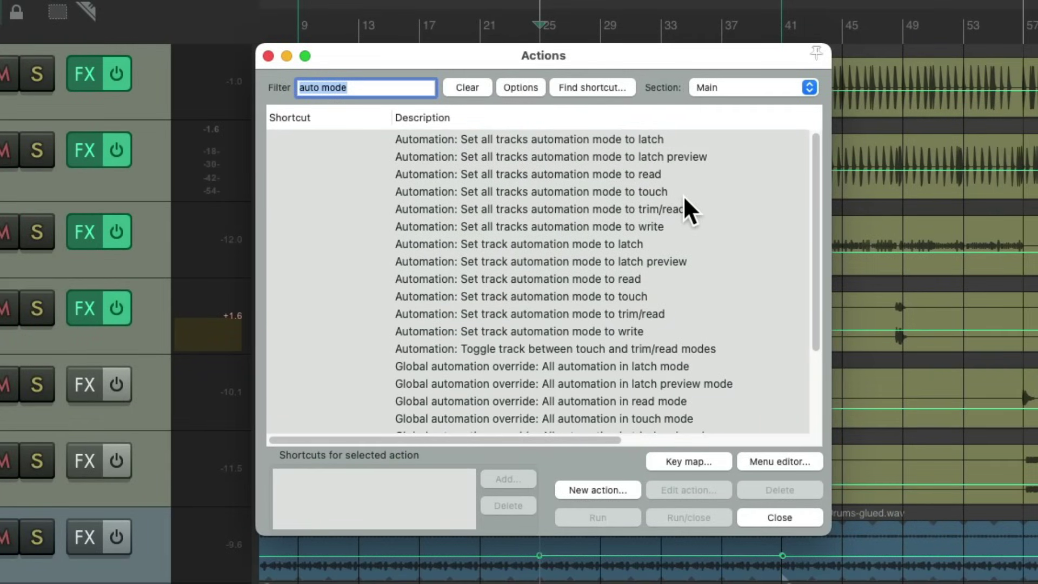
{"action": "left_click", "coordinate": [673, 193]}
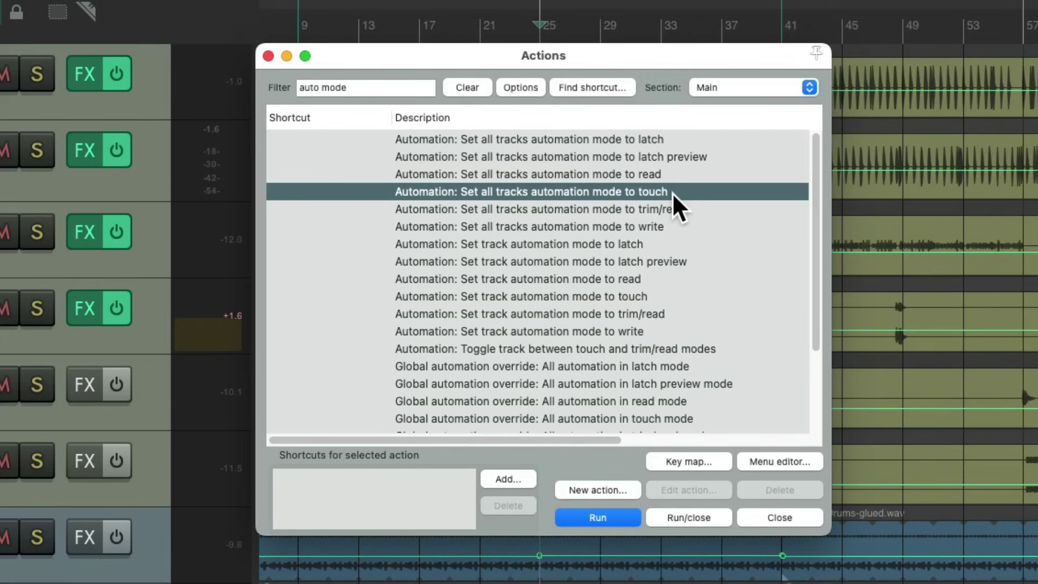
{"action": "key", "text": "Escape"}
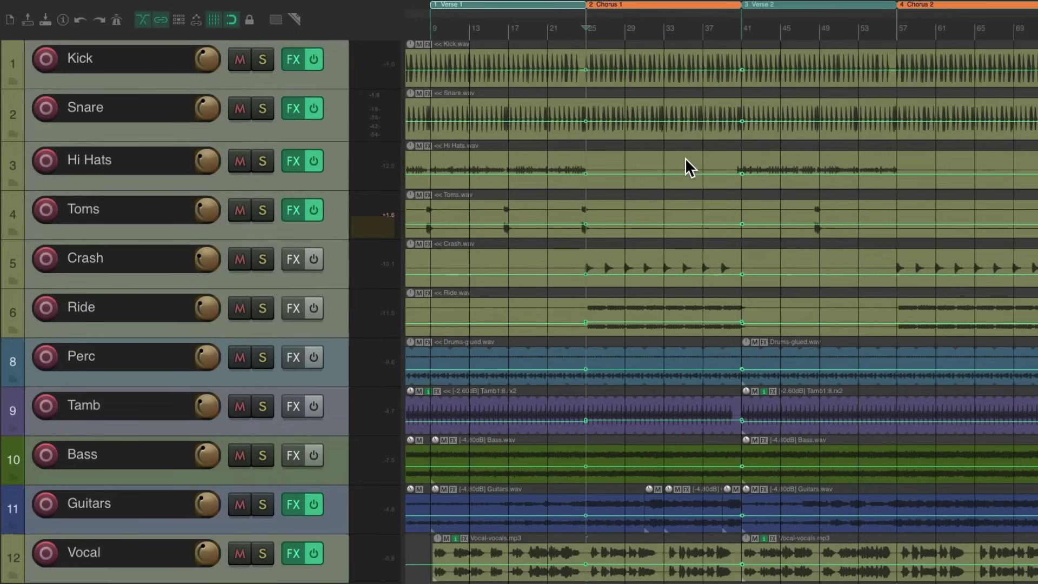
Play from bar 21 with the Mixer shown, auditioning the touch-mode mix
{"action": "left_click", "coordinate": [548, 31]}
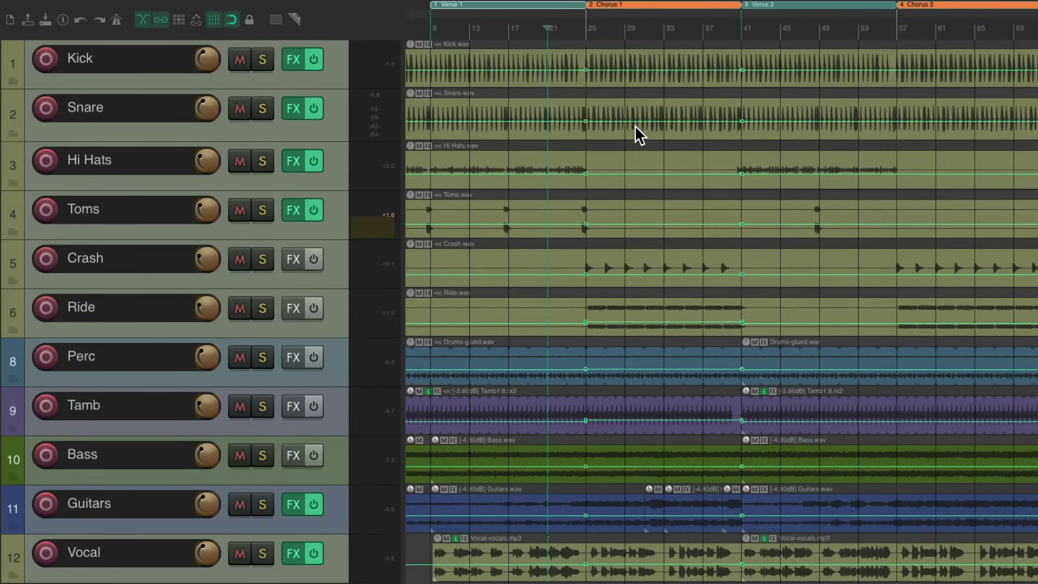
{"action": "key", "text": "ctrl+m"}
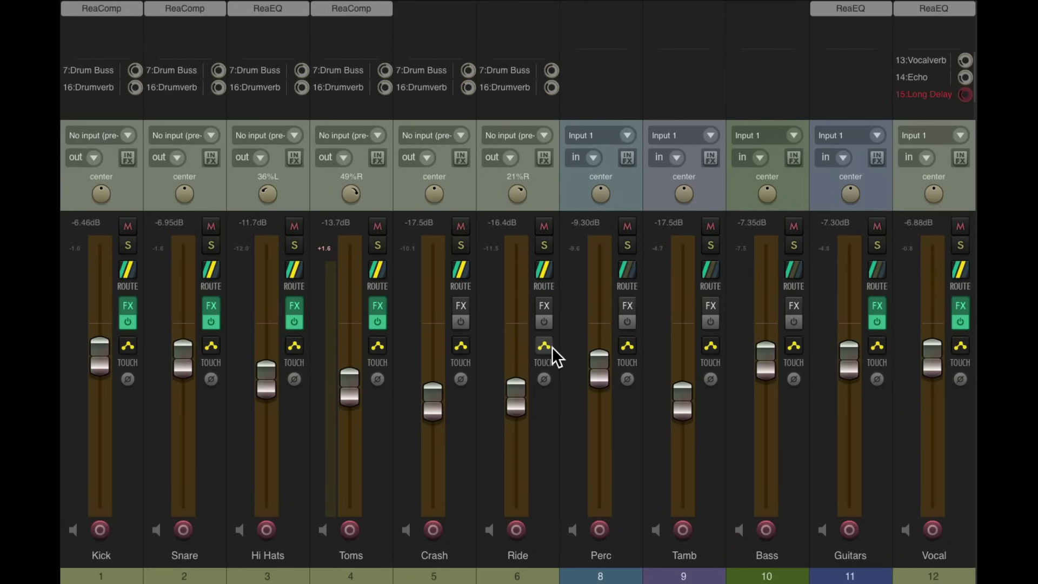
{"action": "key", "text": "space"}
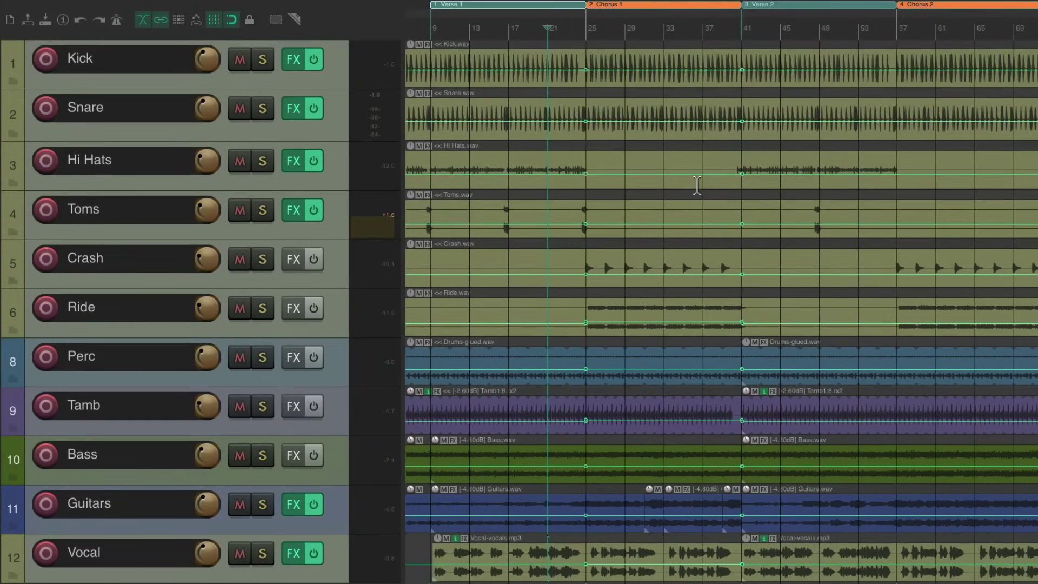
Start touch-mode playback from bar 37
{"action": "left_click", "coordinate": [703, 28]}
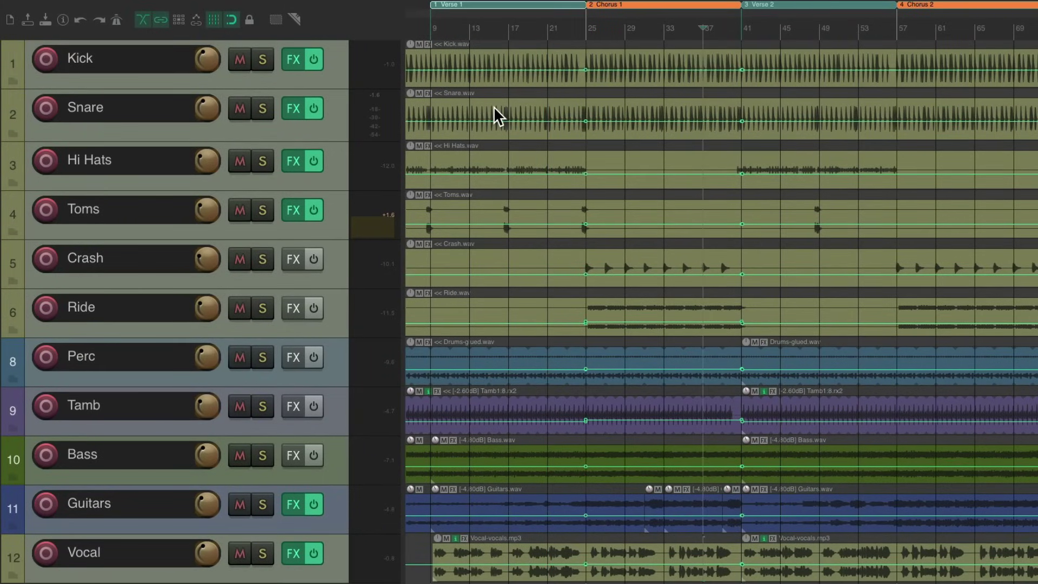
{"action": "key", "text": "space"}
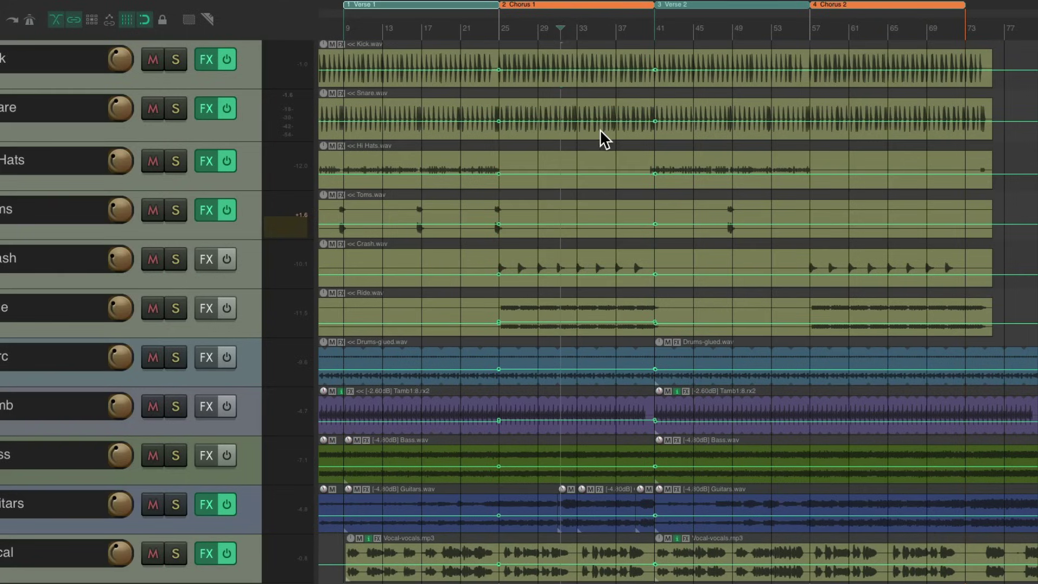
Run 'Set all tracks automation mode to write' from the Action list
{"action": "key", "text": "shift+slash"}
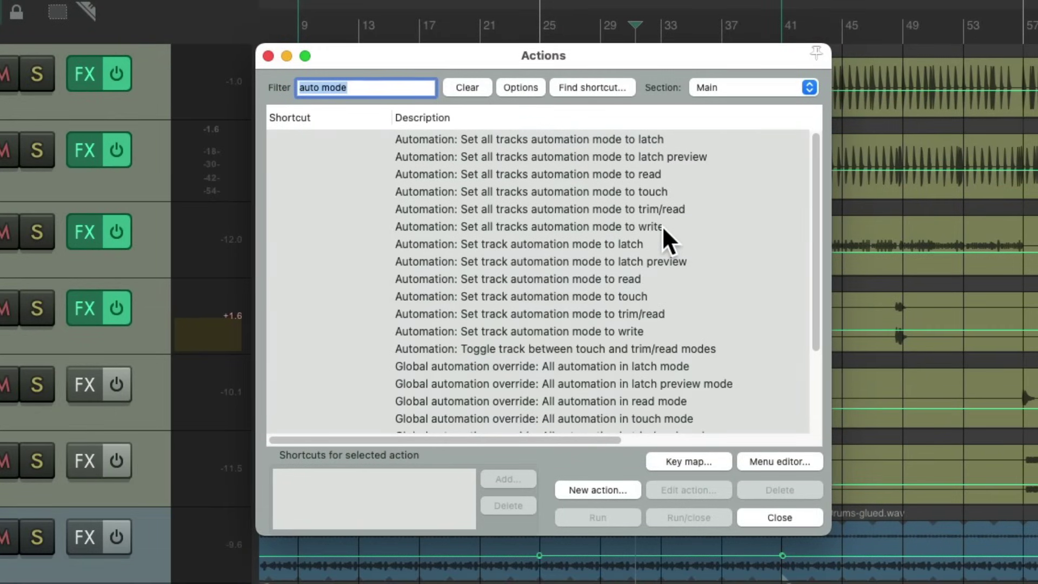
{"action": "left_click", "coordinate": [662, 226]}
{"action": "key", "text": "Return"}
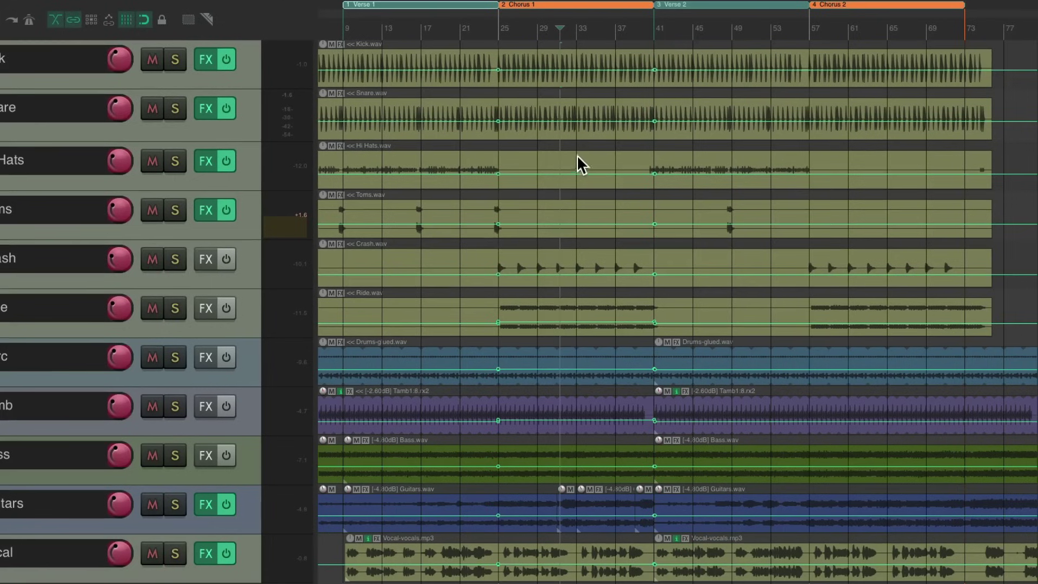
Play from bar 57 to about bar 73 to write Chorus 2 volume automation
{"action": "left_click", "coordinate": [808, 30]}
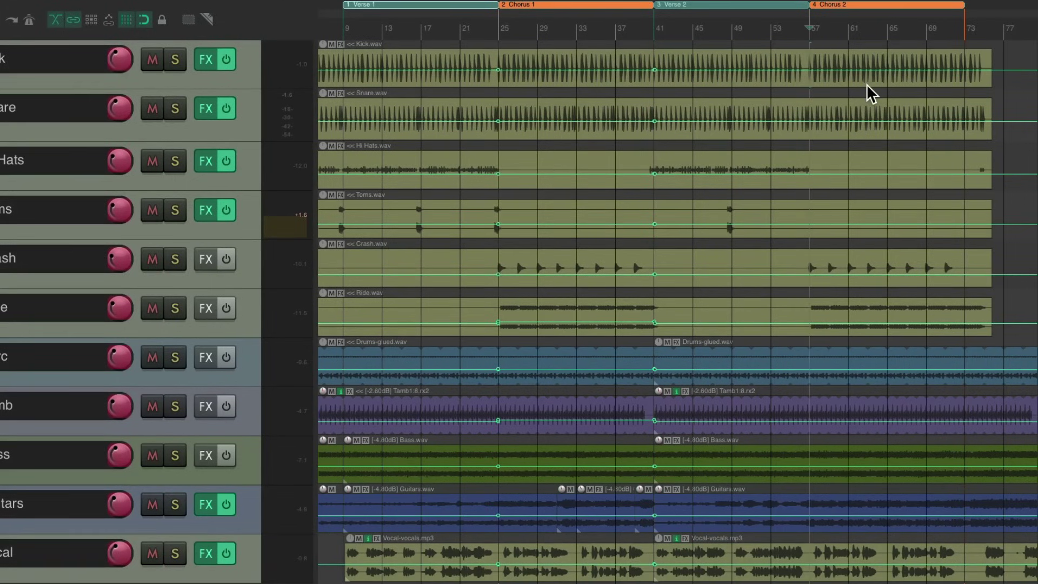
{"action": "key", "text": "space"}
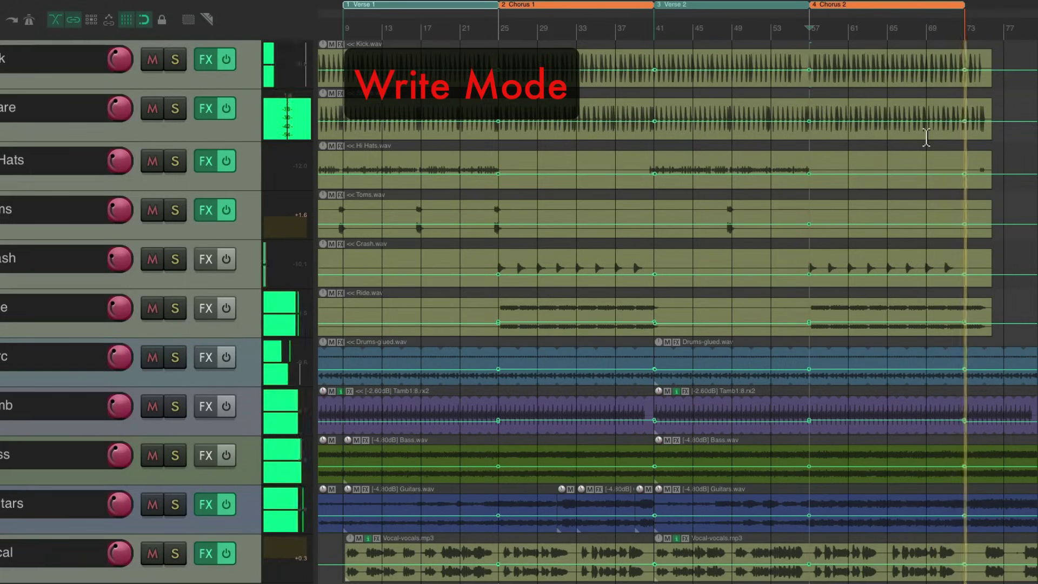
{"action": "key", "text": "space"}
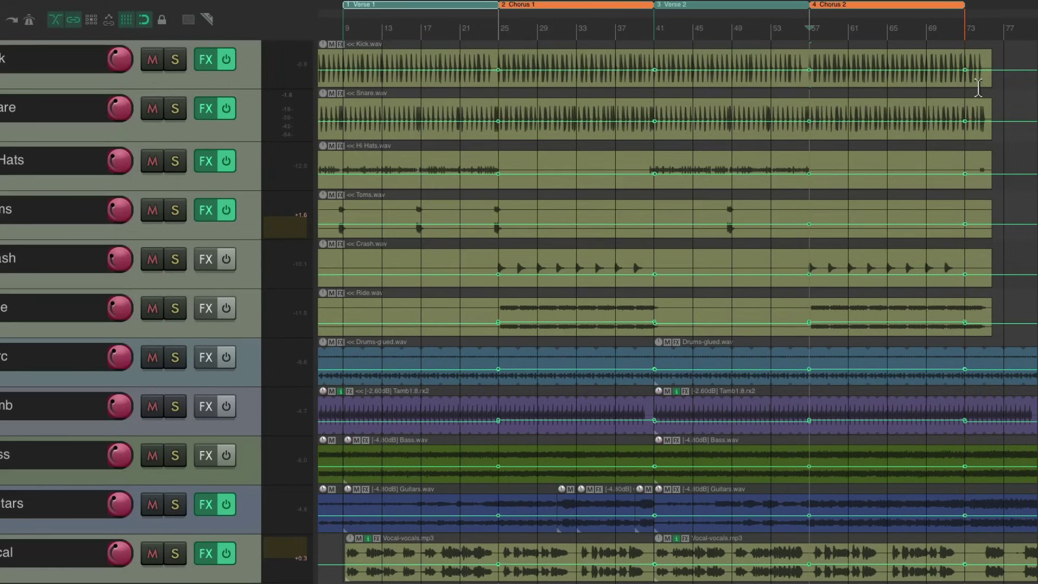
Move the play position to bar 53 and switch all tracks to touch automation mode
{"action": "left_click", "coordinate": [772, 27]}
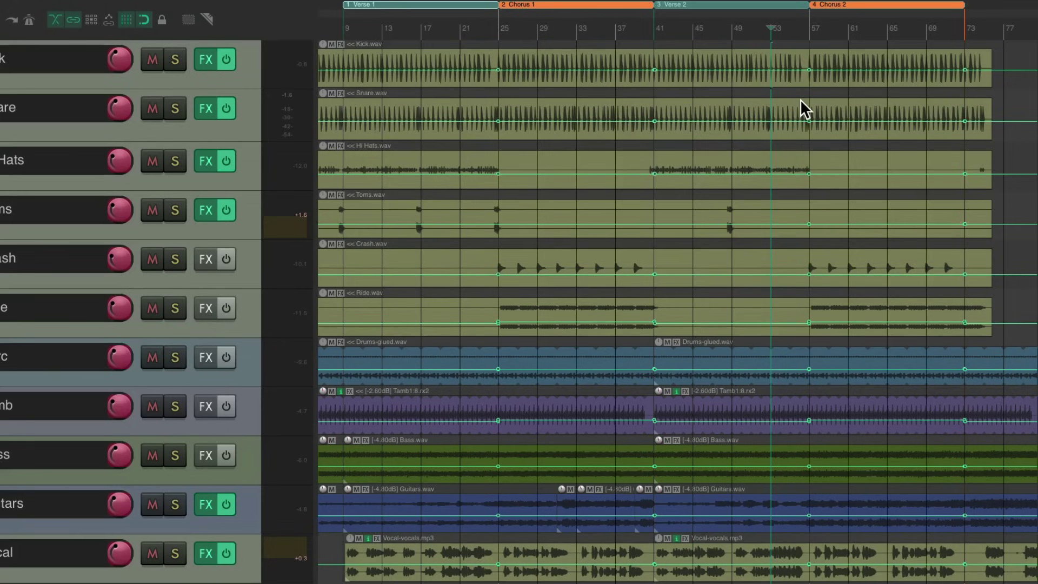
{"action": "key", "text": "question"}
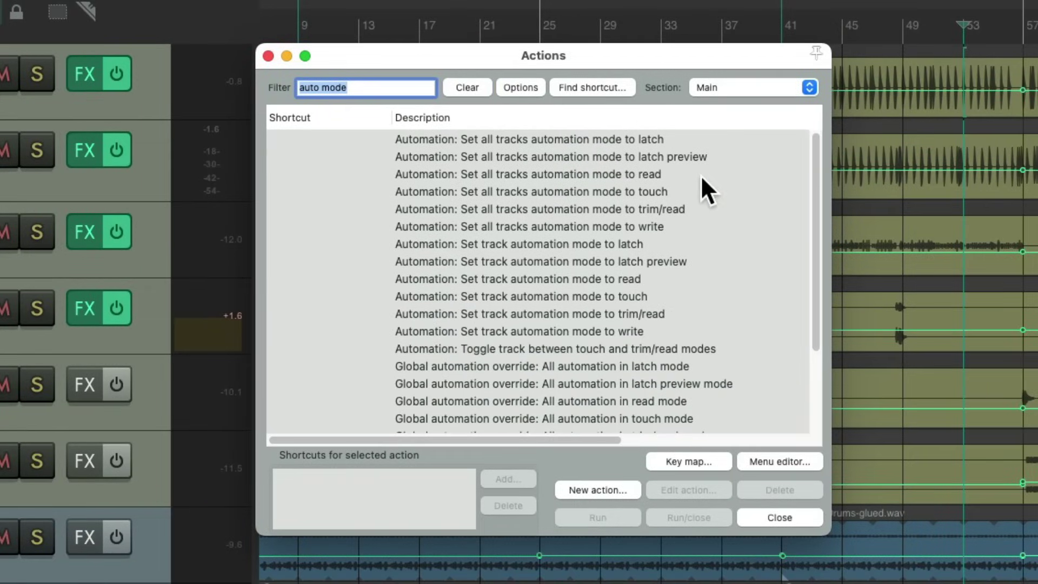
{"action": "left_click", "coordinate": [675, 193]}
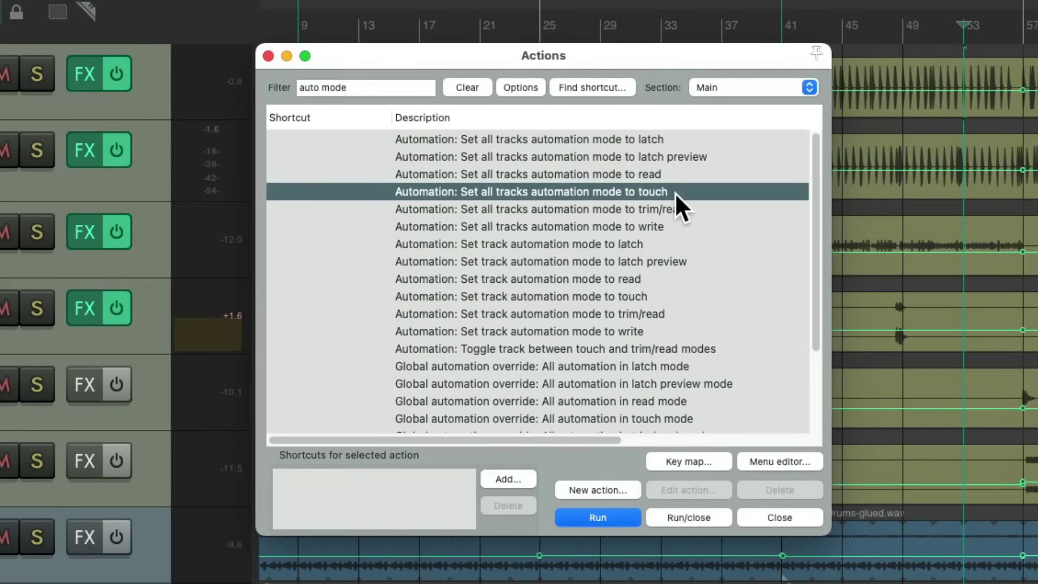
{"action": "double_click", "coordinate": [674, 193]}
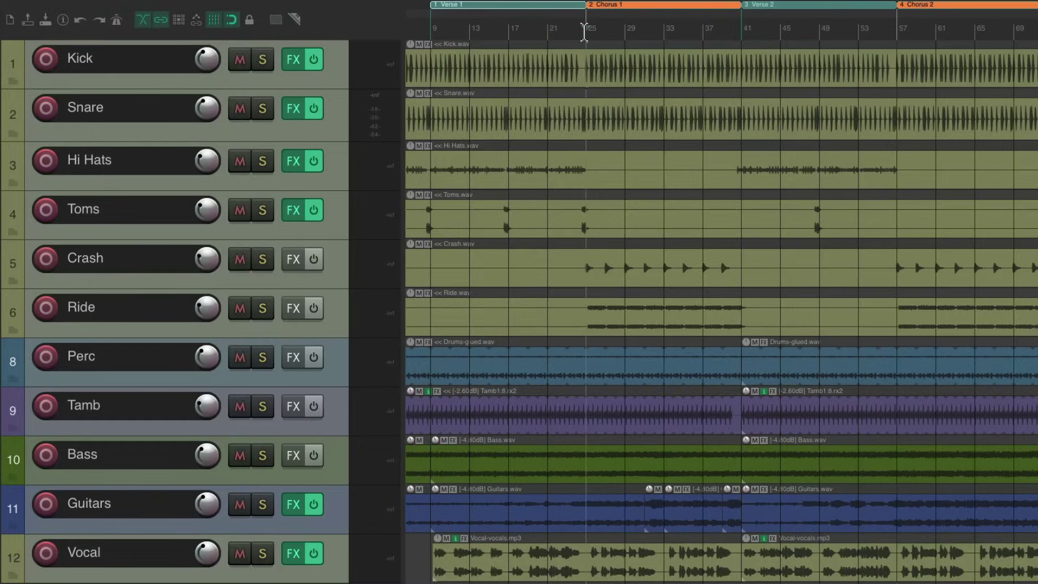
Set all tracks to latch preview automation mode from the Actions list
{"action": "key", "text": "shift+slash"}
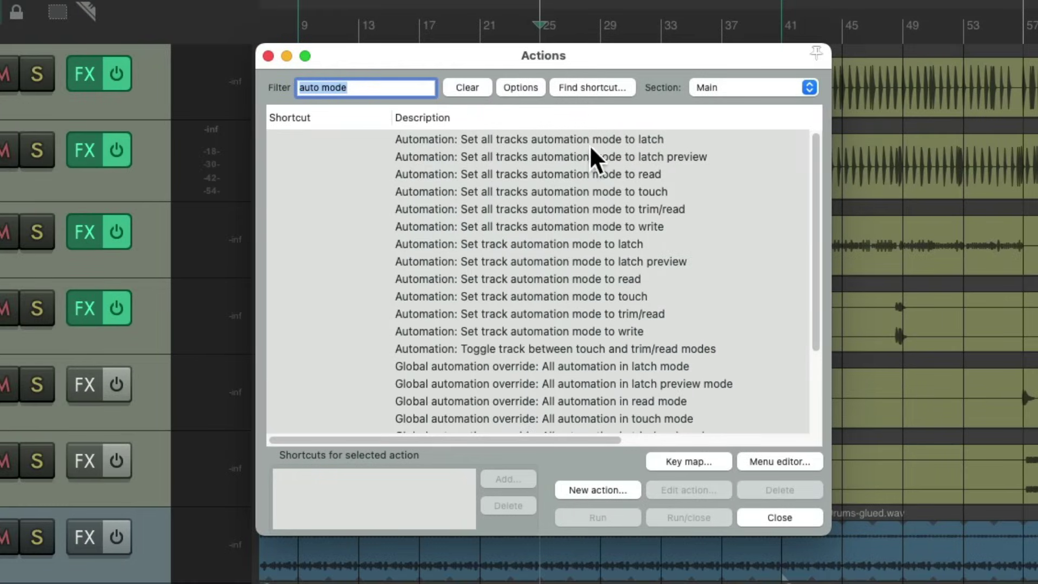
{"action": "left_click", "coordinate": [588, 156]}
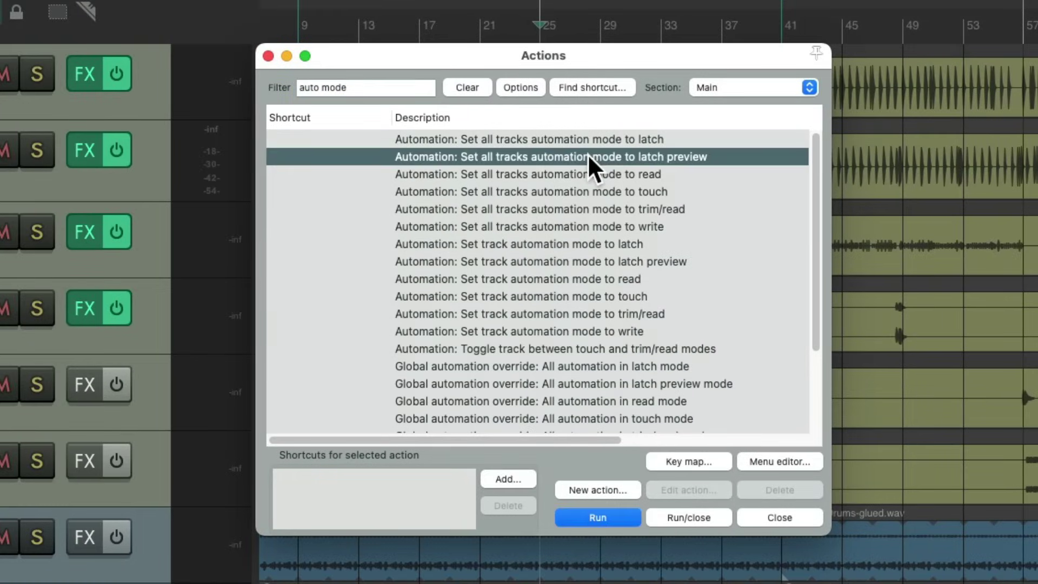
{"action": "double_click", "coordinate": [612, 157]}
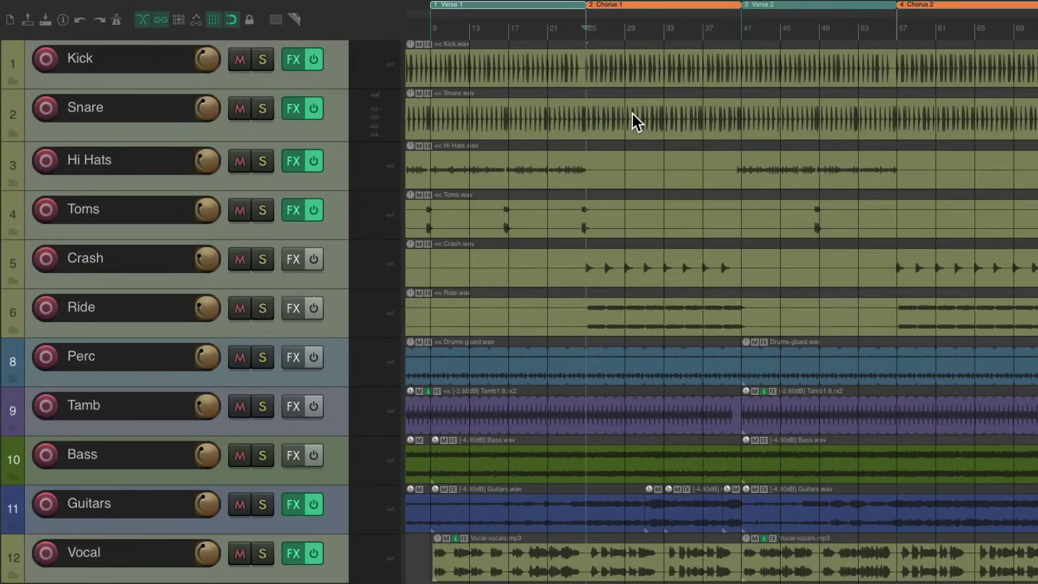
In the Mixer during playback, raise the drums: Toms -13.3 dB, Crash -13.7 dB, Ride -11.9 dB
{"action": "key", "text": "ctrl+m"}
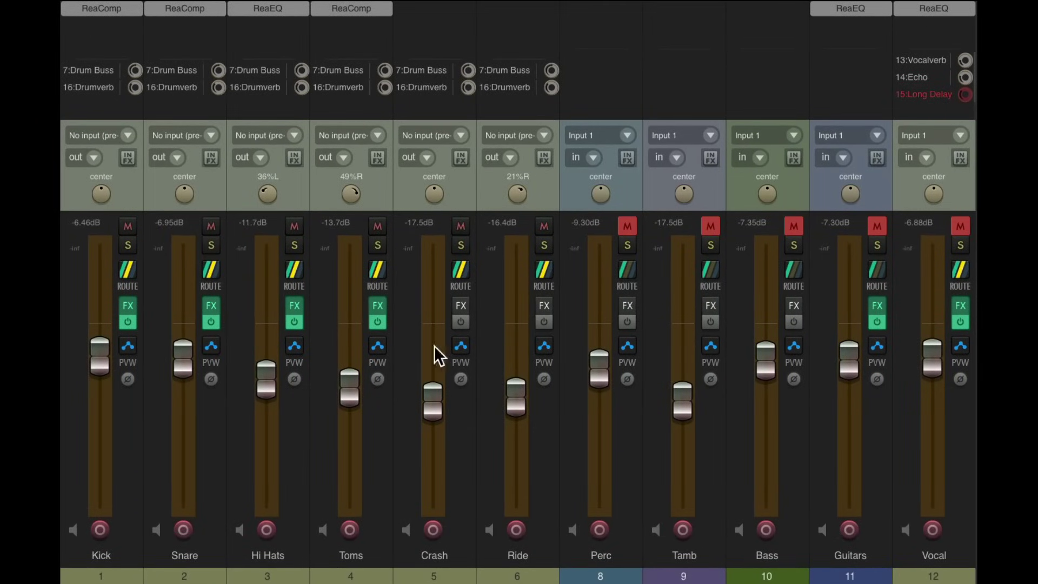
{"action": "key", "text": "space"}
{"action": "left_click_drag", "start_coordinate": [103, 360], "coordinate": [102, 357]}
{"action": "left_click_drag", "start_coordinate": [183, 367], "coordinate": [183, 364]}
{"action": "left_click_drag", "start_coordinate": [267, 383], "coordinate": [268, 380]}
{"action": "left_click_drag", "start_coordinate": [348, 391], "coordinate": [346, 388]}
{"action": "left_click_drag", "start_coordinate": [433, 400], "coordinate": [433, 388]}
{"action": "left_click_drag", "start_coordinate": [511, 395], "coordinate": [514, 379]}
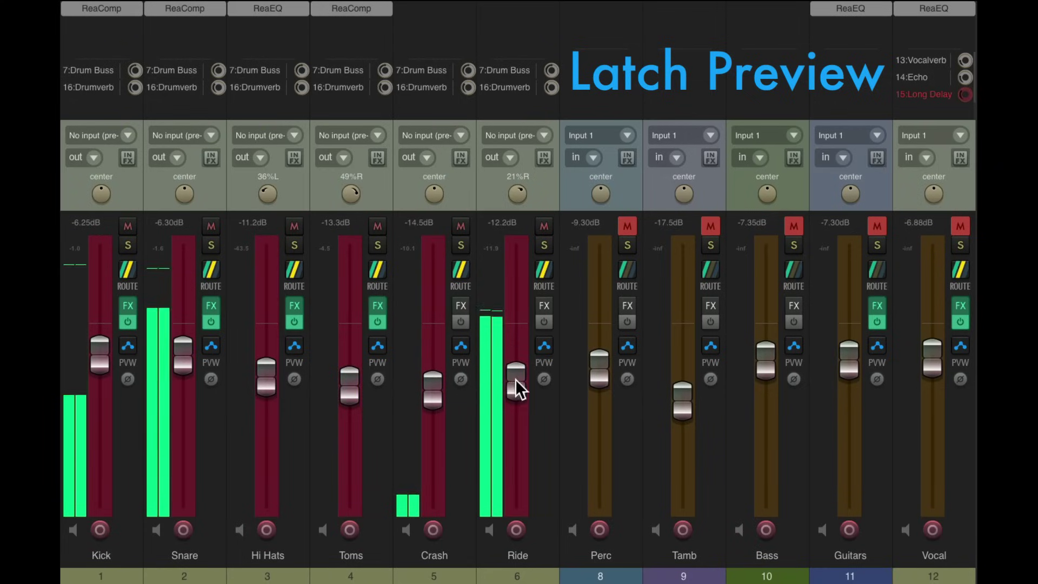
{"action": "left_click_drag", "start_coordinate": [439, 390], "coordinate": [440, 387]}
{"action": "left_click_drag", "start_coordinate": [511, 386], "coordinate": [510, 382]}
Unmute Perc, Tamb, Bass, Guitars and Vocal; set Perc -8.9, Tamb -12.4, Bass -7.03, Vocal -6.61 dB
{"action": "left_click", "coordinate": [627, 225]}
{"action": "left_click_drag", "start_coordinate": [599, 368], "coordinate": [600, 361]}
{"action": "left_click", "coordinate": [710, 226]}
{"action": "left_click_drag", "start_coordinate": [682, 403], "coordinate": [682, 378]}
{"action": "left_click", "coordinate": [793, 226]}
{"action": "left_click_drag", "start_coordinate": [766, 365], "coordinate": [763, 362]}
{"action": "left_click", "coordinate": [876, 227]}
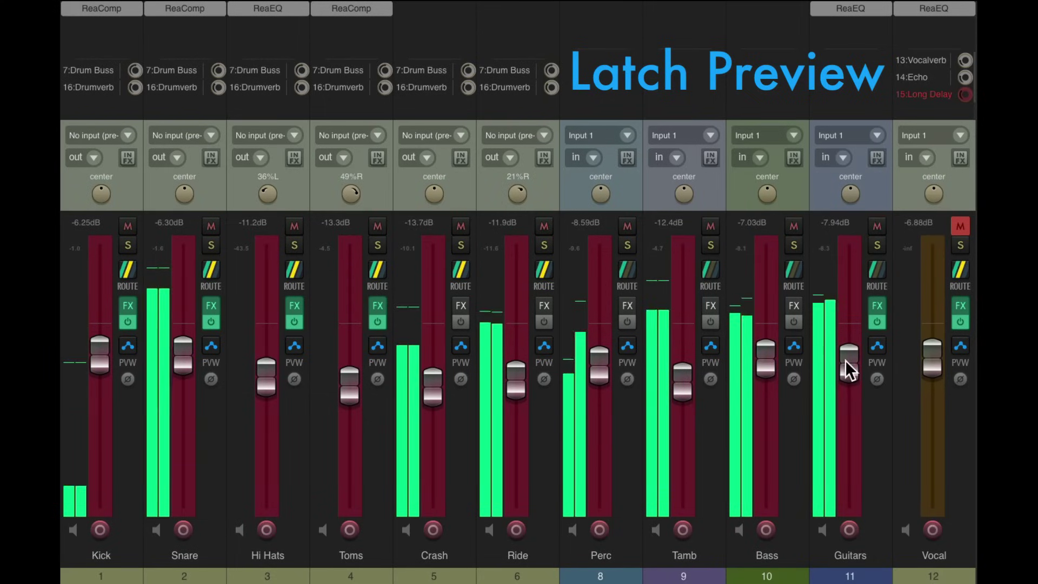
{"action": "left_click", "coordinate": [959, 226]}
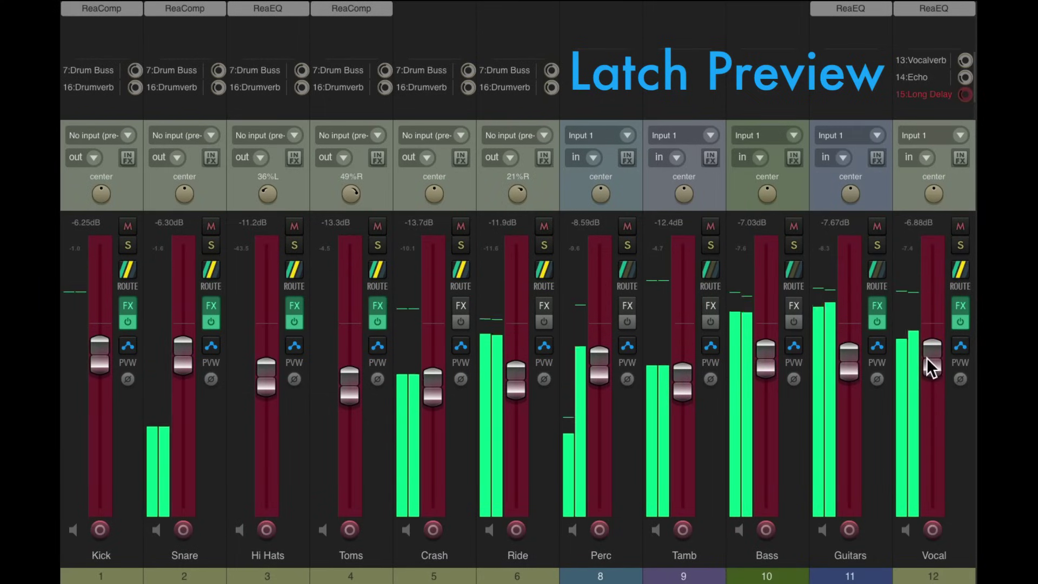
{"action": "left_click_drag", "start_coordinate": [925, 357], "coordinate": [925, 356]}
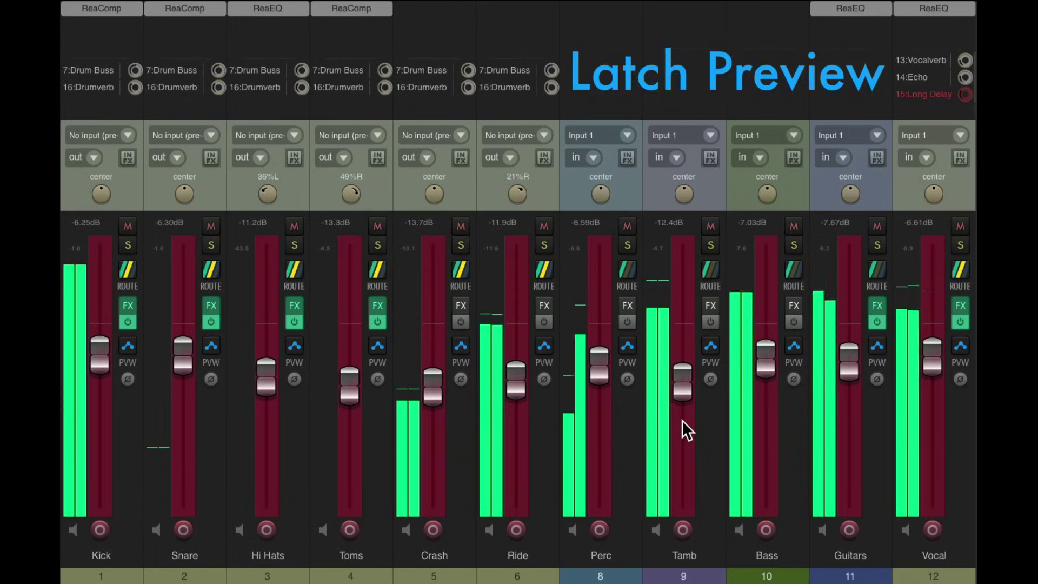
Stop playback, select bars 25–41, and run 'Write current values for actively-writing envelopes to time selection'
{"action": "key", "text": "space"}
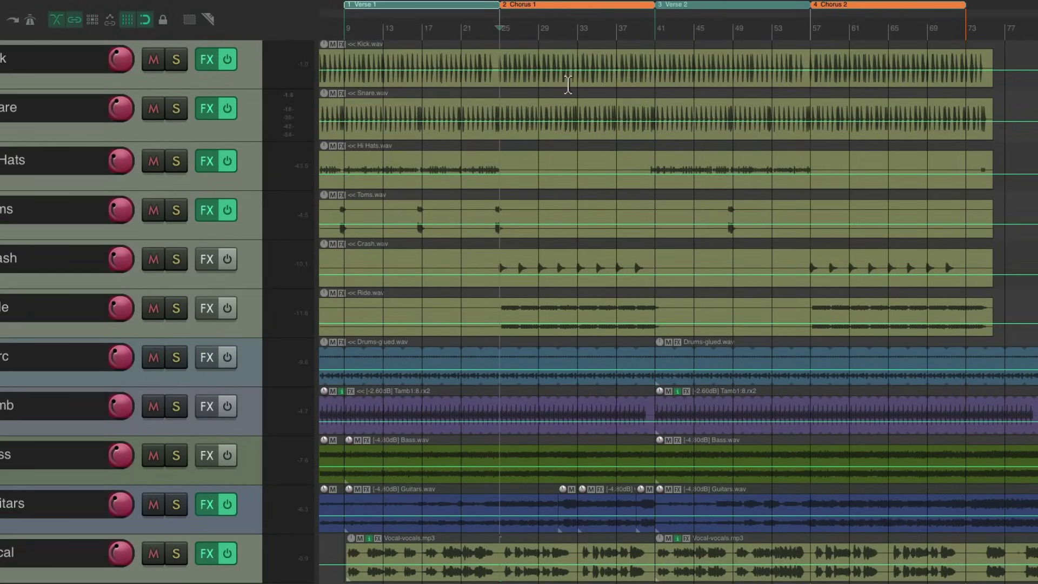
{"action": "left_click_drag", "start_coordinate": [501, 33], "coordinate": [649, 33]}
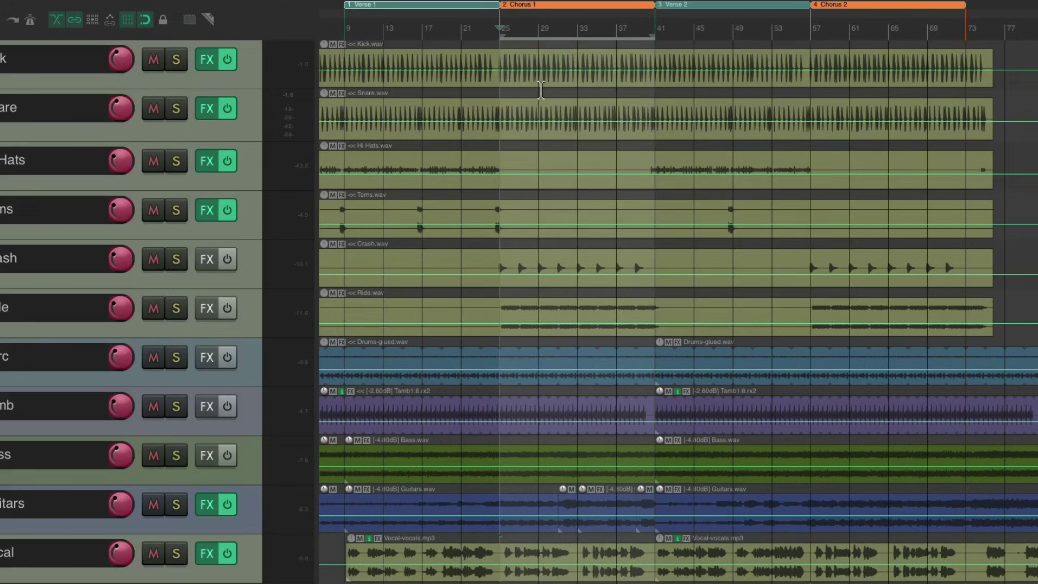
{"action": "key", "text": "shift+slash"}
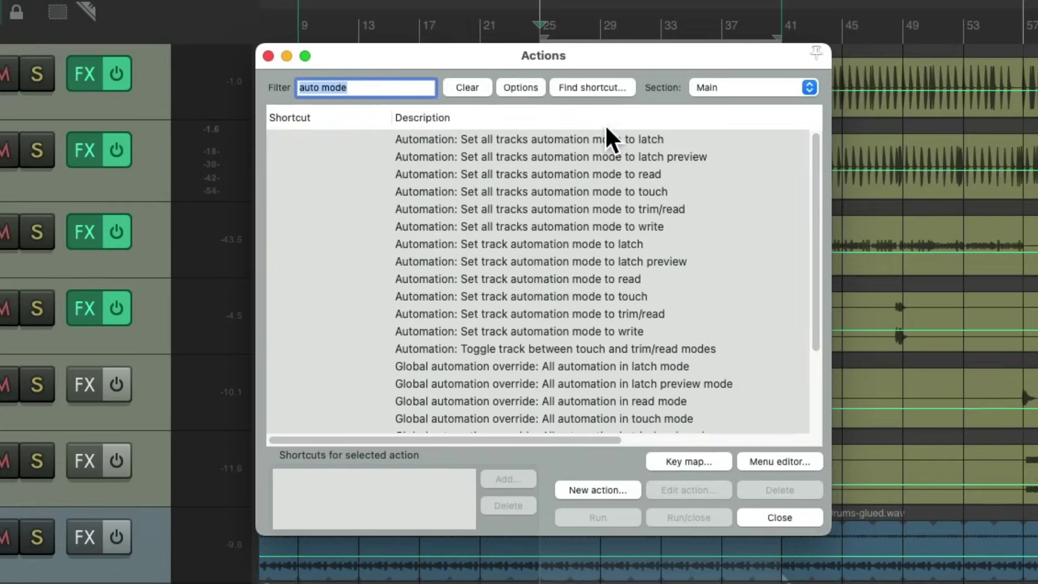
{"action": "type", "text": "write time"}
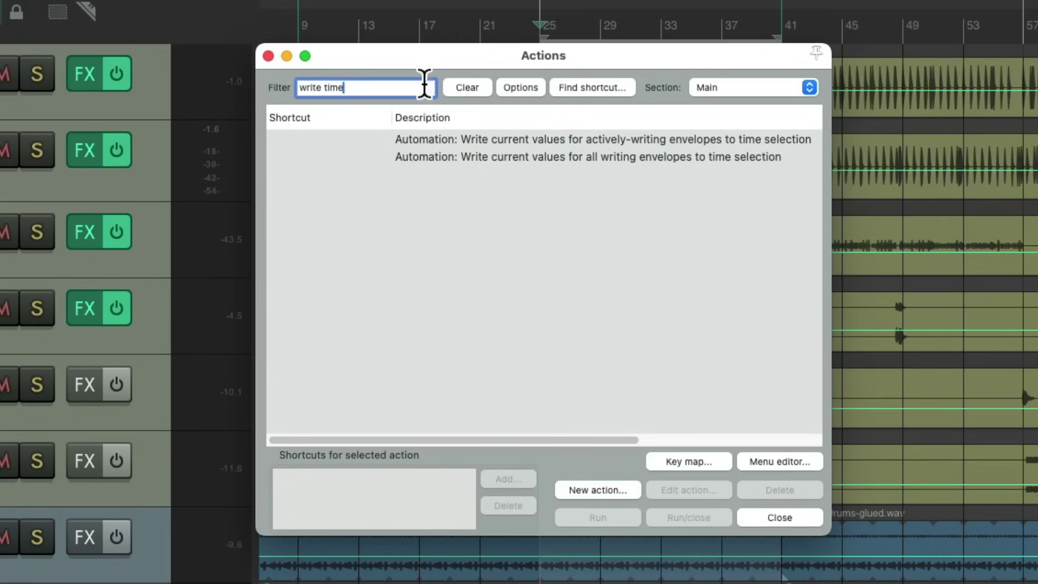
{"action": "left_click", "coordinate": [505, 140]}
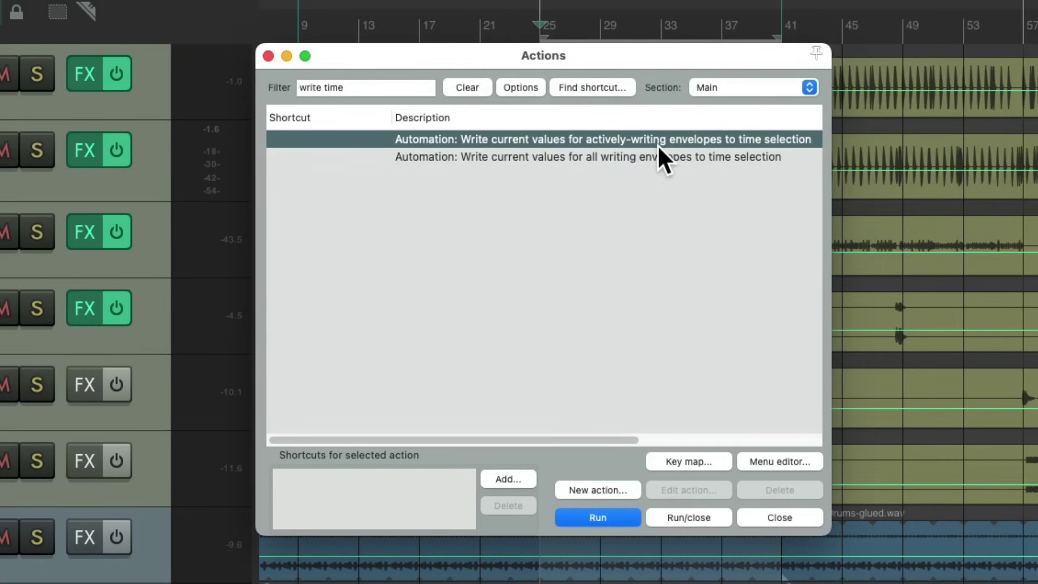
{"action": "double_click", "coordinate": [604, 140]}
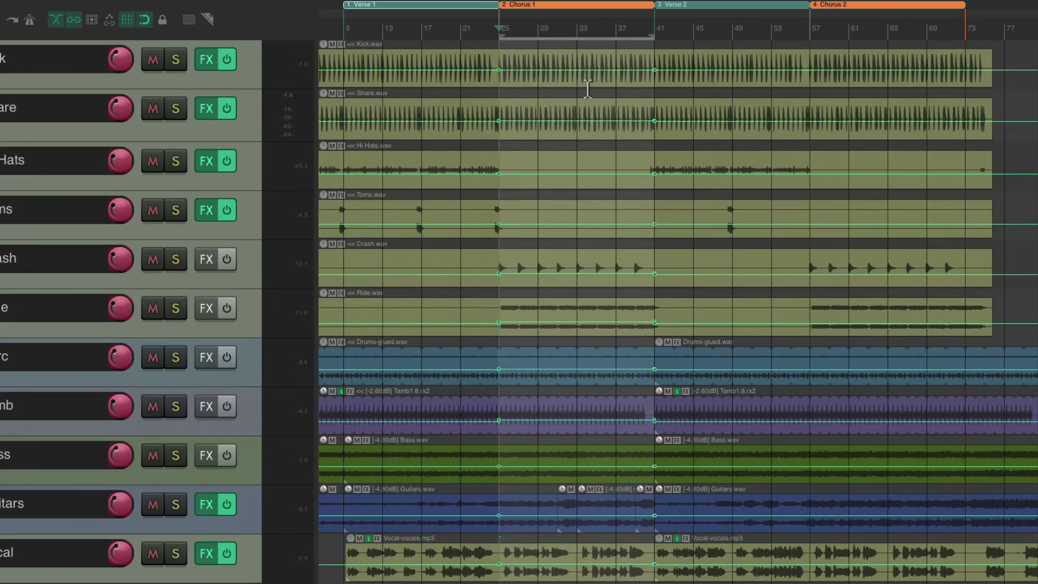
Set all tracks to touch mode, clear the time selection, and place the edit cursor near bar 21
{"action": "key", "text": "question"}
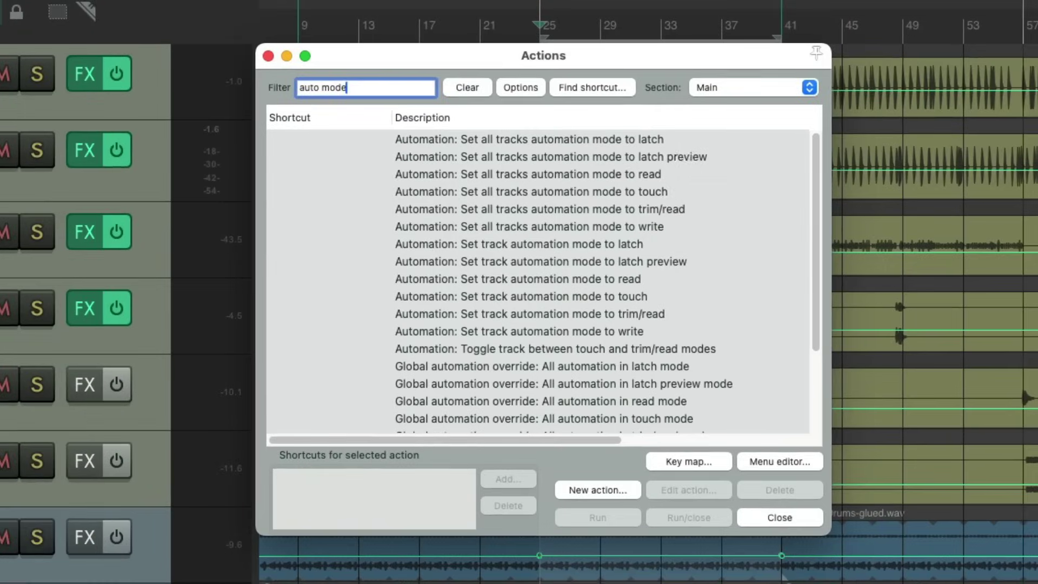
{"action": "left_click", "coordinate": [571, 135]}
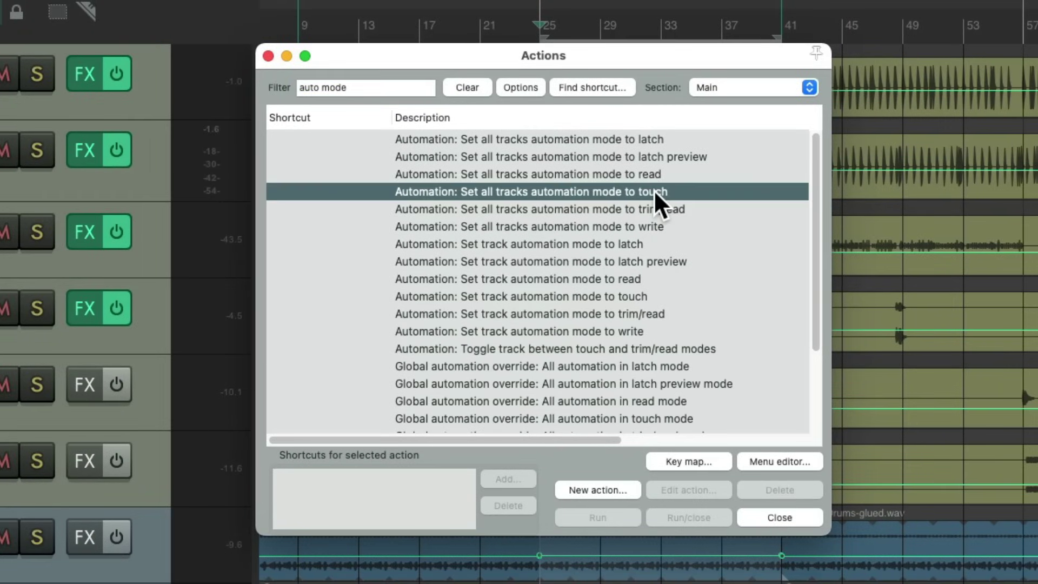
{"action": "double_click", "coordinate": [654, 189]}
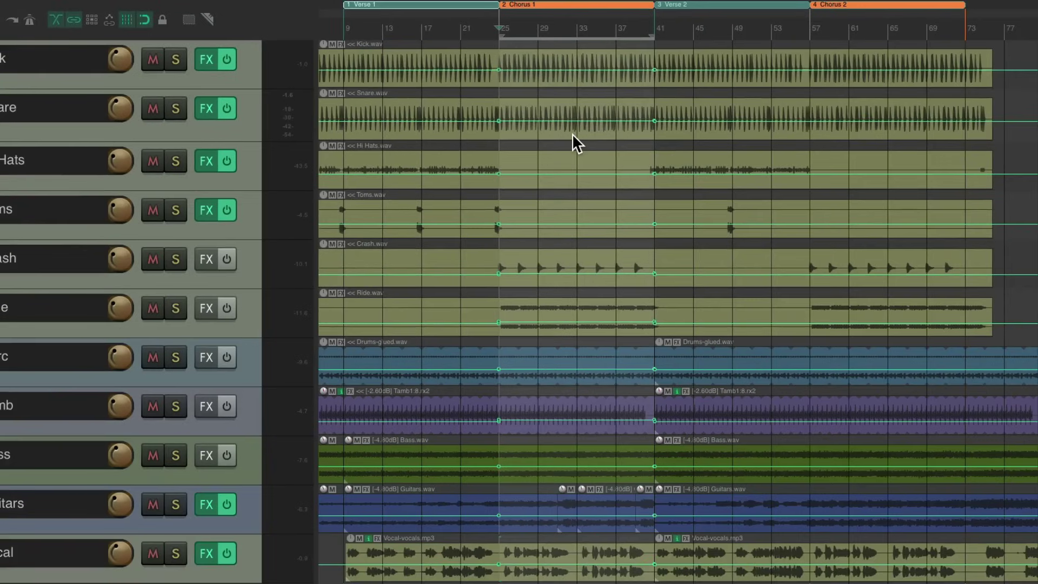
{"action": "key", "text": "Escape"}
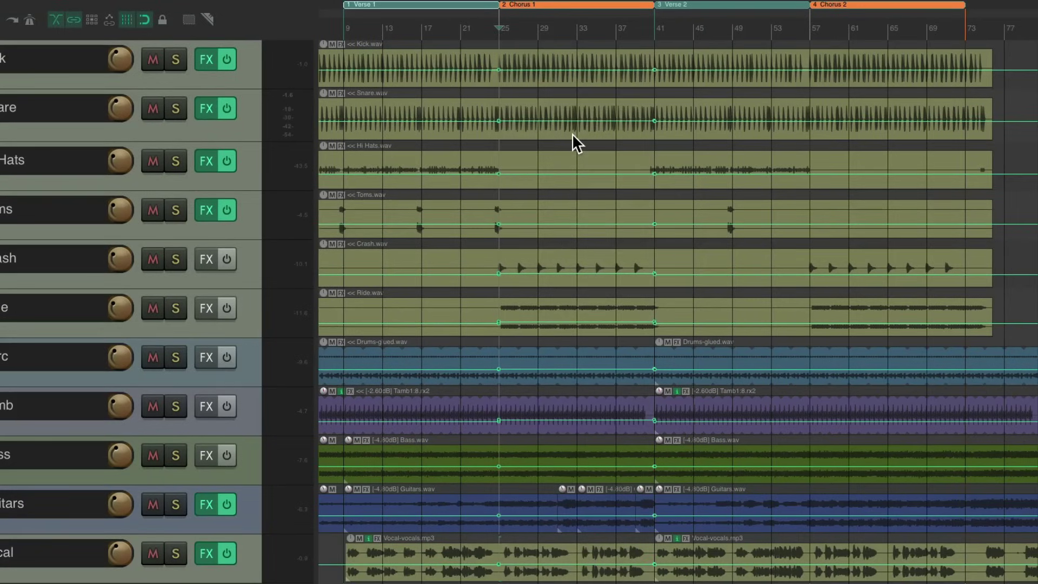
{"action": "left_click", "coordinate": [460, 31]}
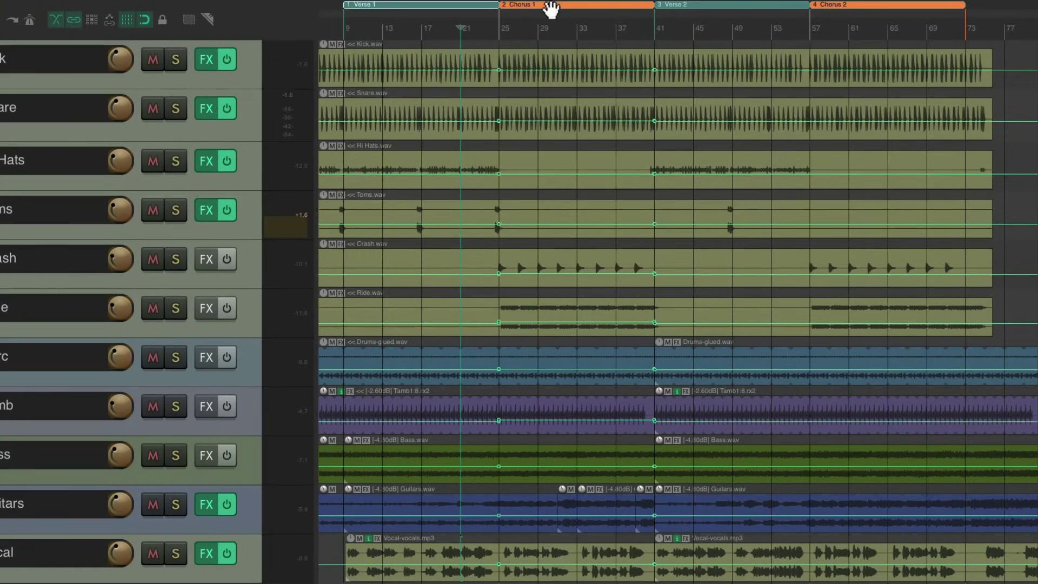
Place the edit cursor in Chorus 1 and set all tracks to write automation mode
{"action": "left_click", "coordinate": [555, 26]}
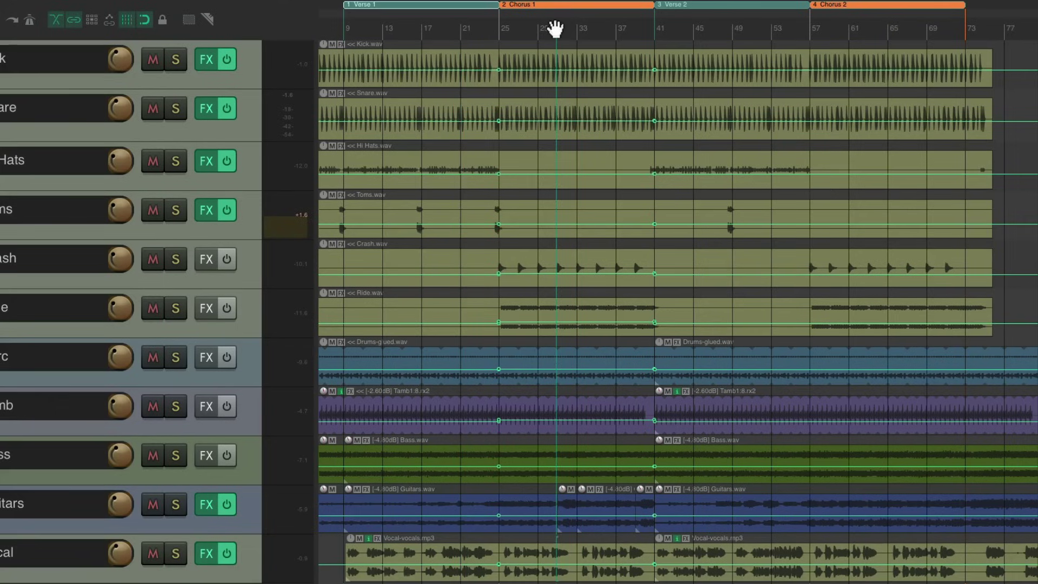
{"action": "key", "text": "shift+slash"}
{"action": "left_click", "coordinate": [546, 156]}
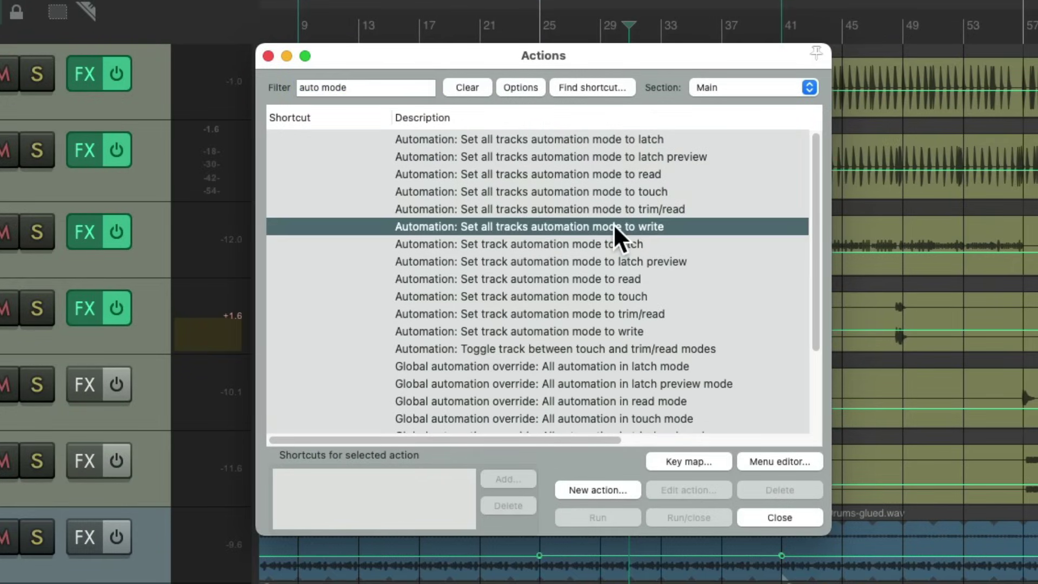
{"action": "double_click", "coordinate": [613, 226]}
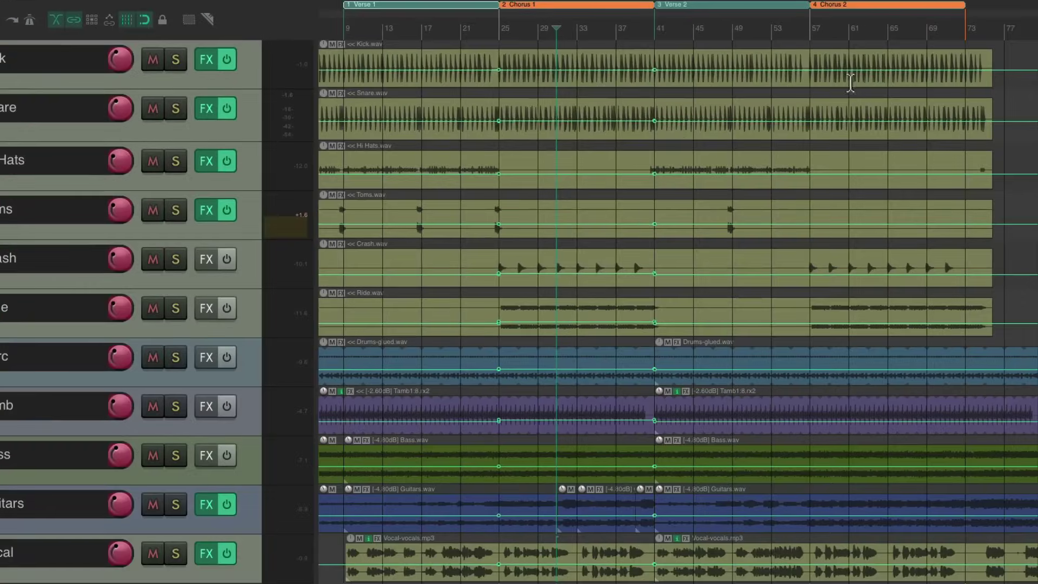
Select bars 57–73 and write the current values across that second chorus
{"action": "left_click_drag", "start_coordinate": [816, 28], "coordinate": [958, 26]}
{"action": "key", "text": "shift+slash"}
{"action": "type", "text": "write time"}
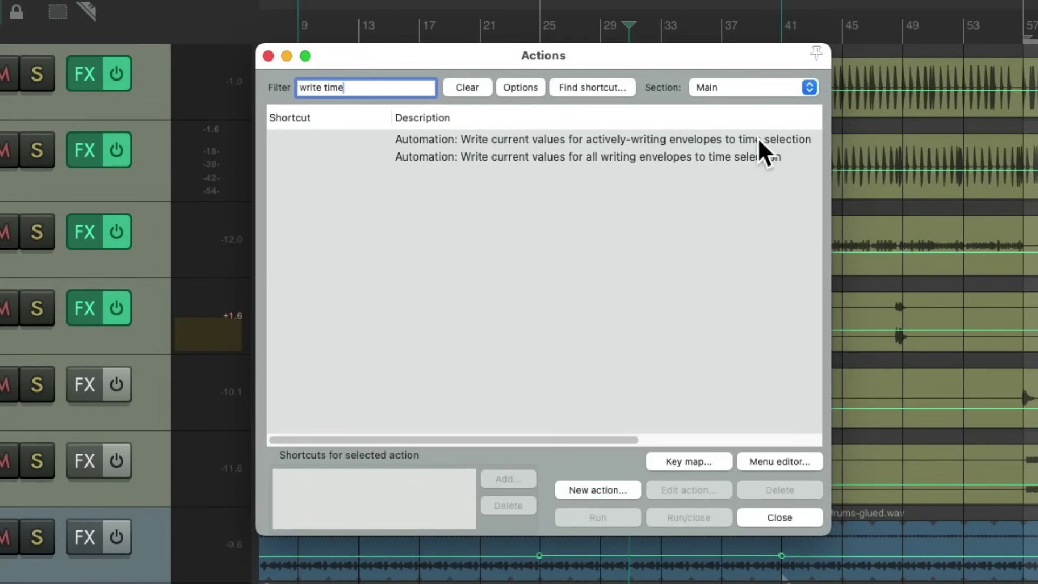
{"action": "left_click", "coordinate": [611, 139]}
{"action": "double_click", "coordinate": [585, 139]}
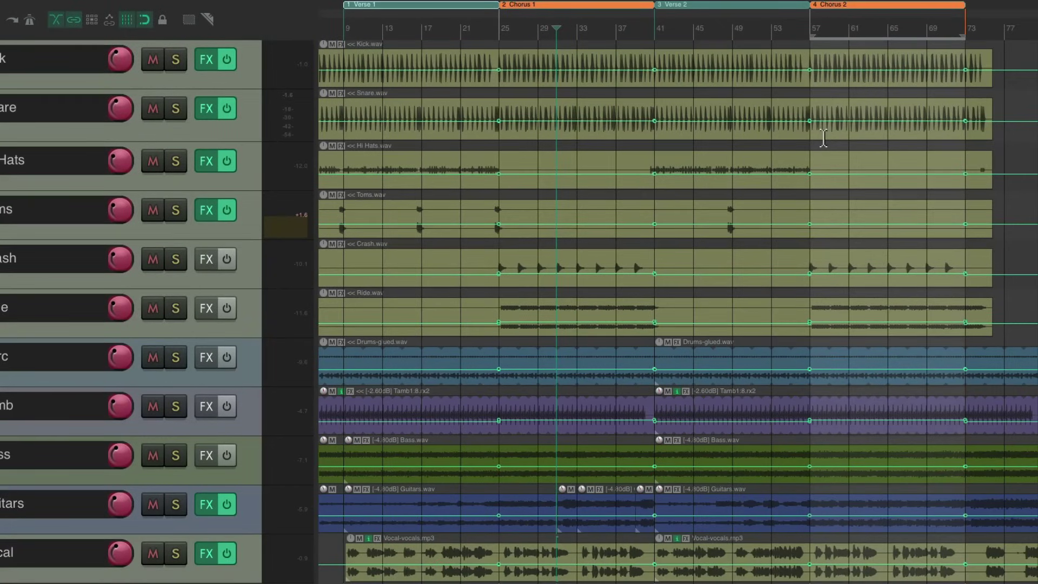
Clear the time selection, move the edit cursor to bar 53, and reopen the Actions list
{"action": "key", "text": "Escape"}
{"action": "left_click", "coordinate": [768, 29]}
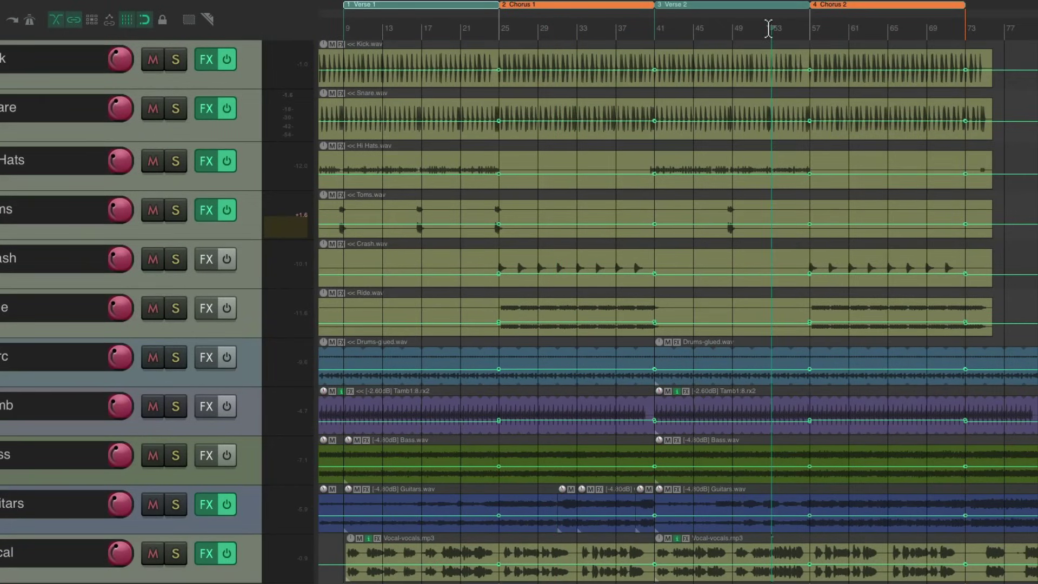
{"action": "key", "text": "shift+slash"}
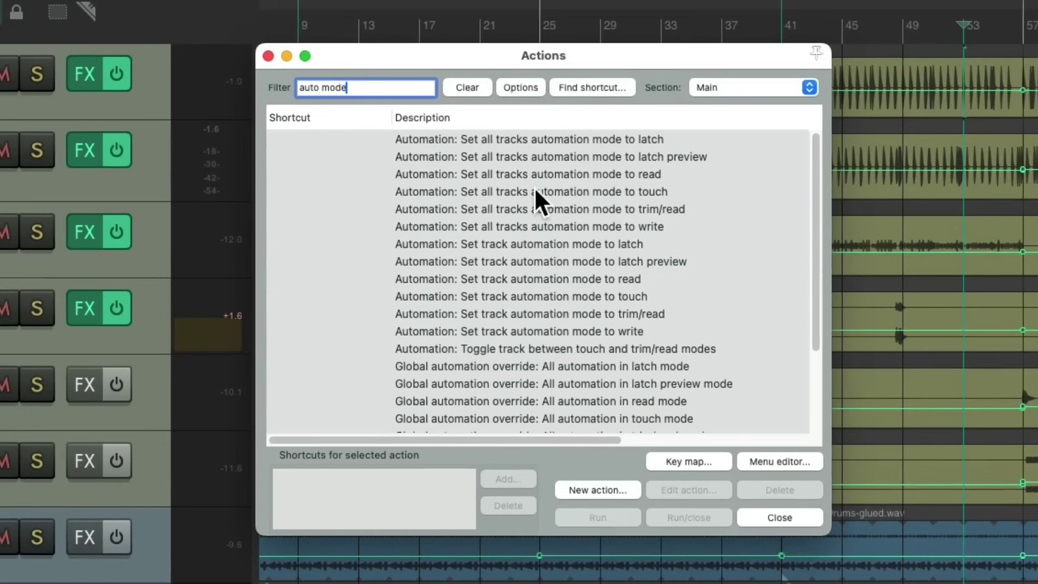
Run 'Set all tracks automation mode to touch' from the Actions list
{"action": "left_click", "coordinate": [533, 190]}
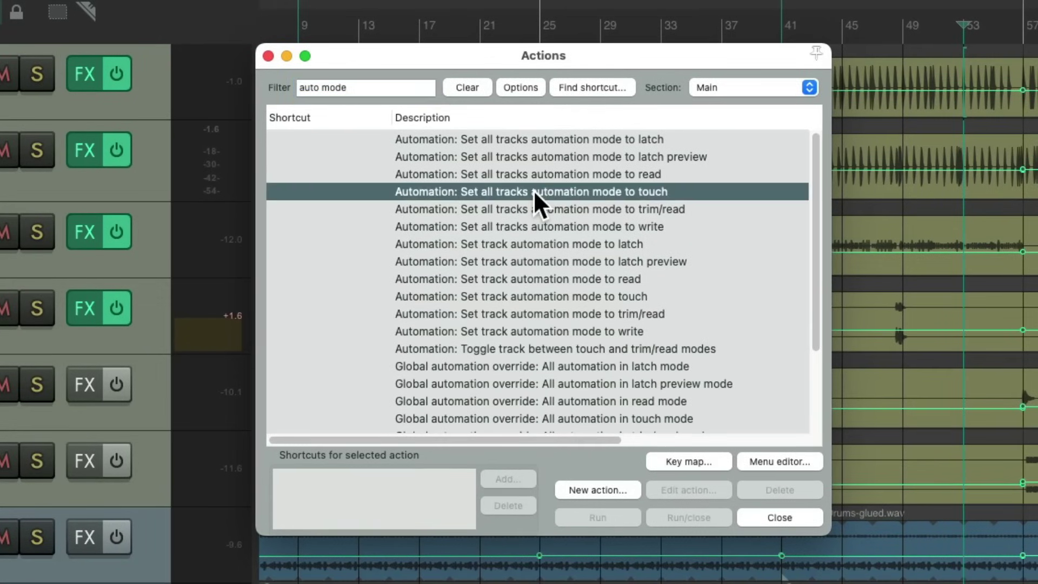
{"action": "key", "text": "Escape"}
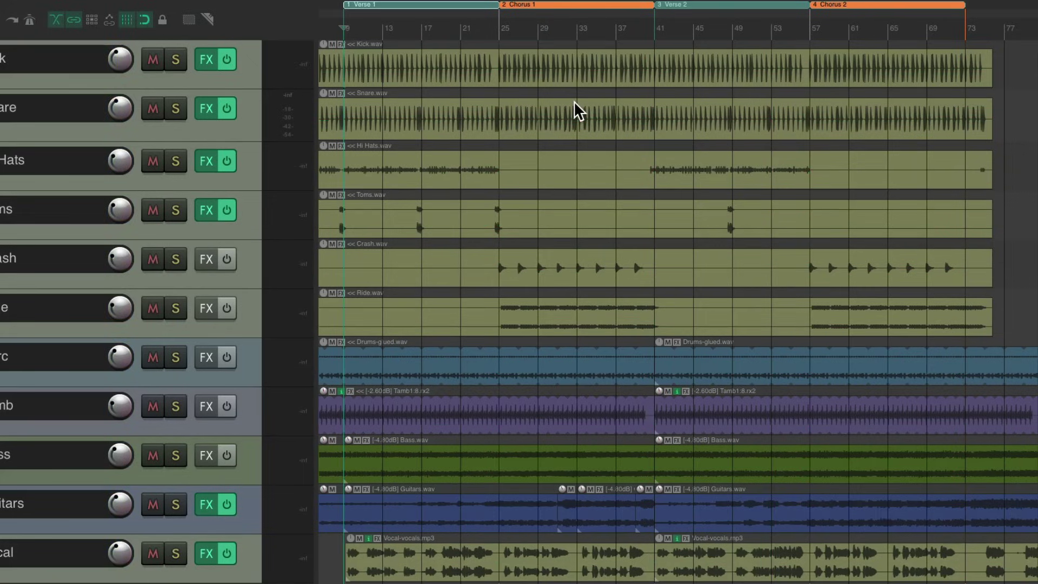
Select the all-tracks write and touch mode actions and start a new custom action from them
{"action": "key", "text": "shift+slash"}
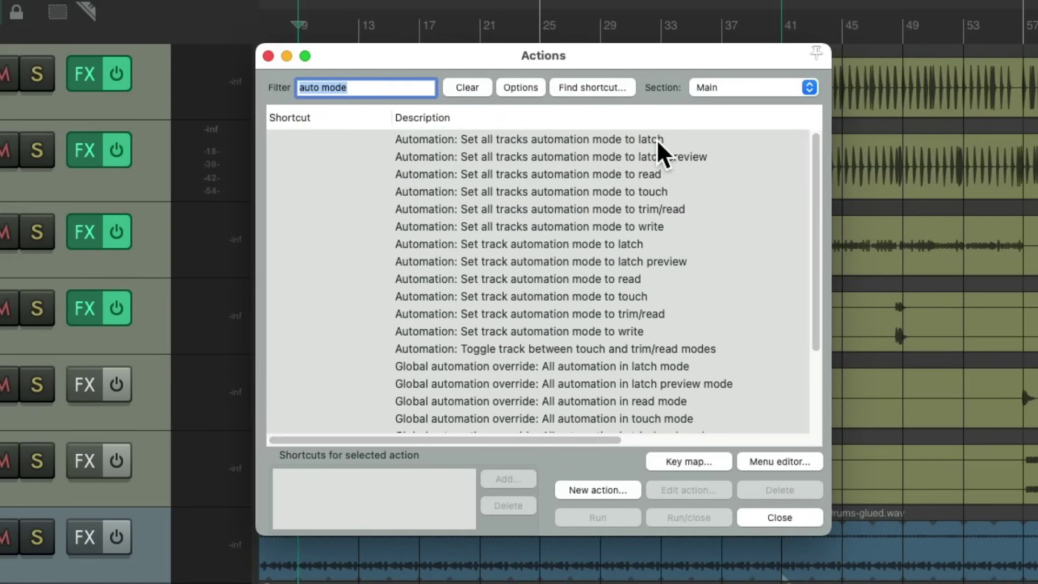
{"action": "left_click", "coordinate": [575, 228]}
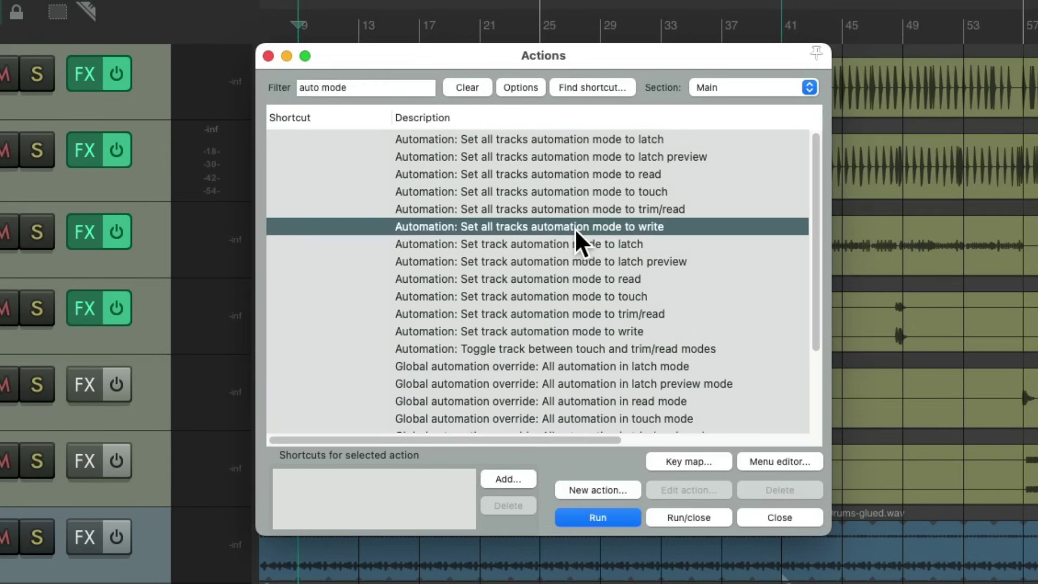
{"action": "left_click", "coordinate": [606, 190], "text": "super"}
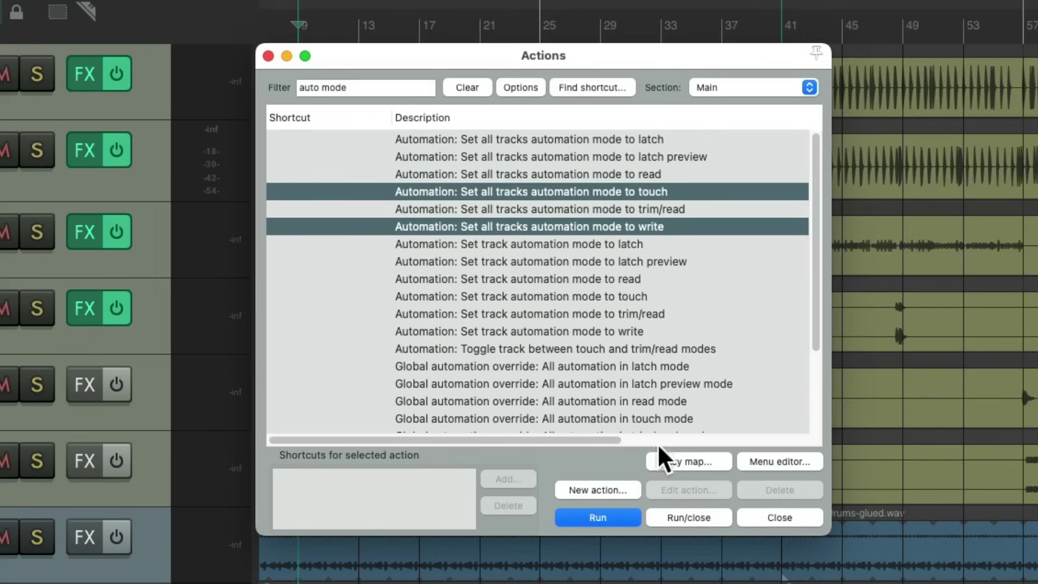
{"action": "left_click", "coordinate": [610, 488]}
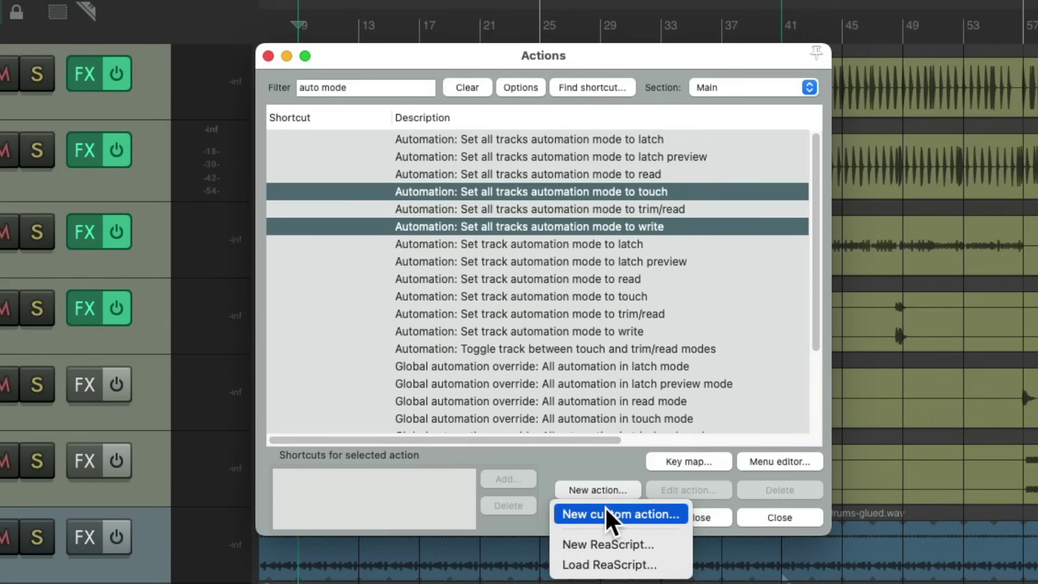
{"action": "left_click", "coordinate": [605, 512]}
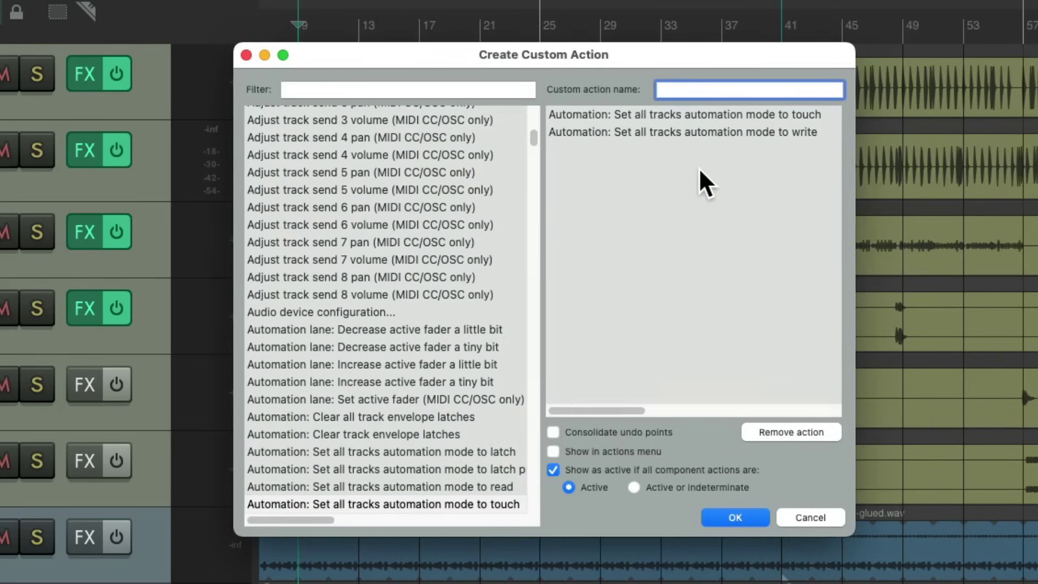
Add 'Write current values for actively-writing envelopes to time selection' between the write and touch steps
{"action": "left_click", "coordinate": [475, 87]}
{"action": "type", "text": "write time"}
{"action": "left_click", "coordinate": [448, 114]}
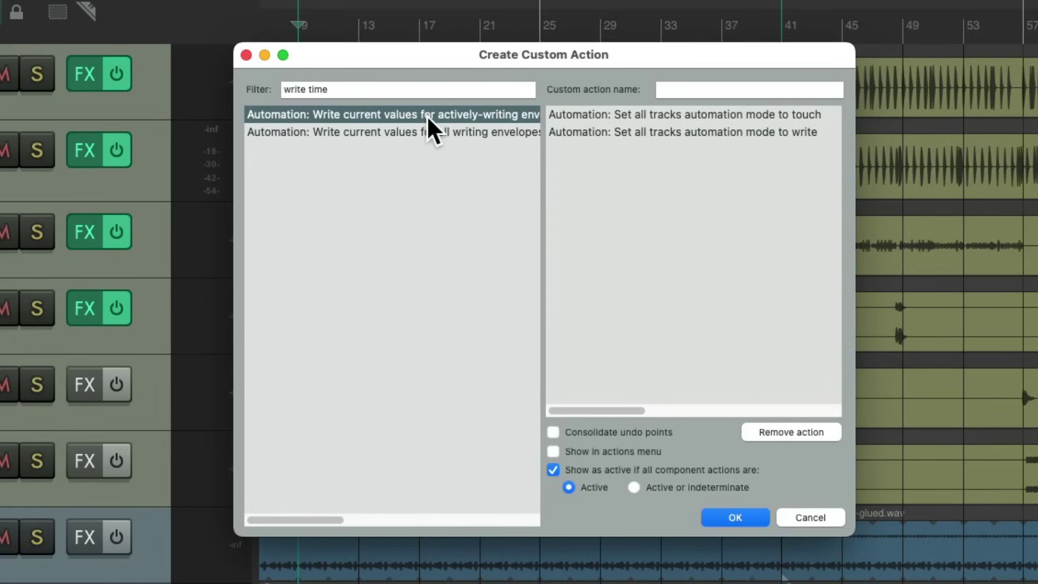
{"action": "left_click_drag", "start_coordinate": [423, 115], "coordinate": [652, 144]}
{"action": "left_click", "coordinate": [655, 114]}
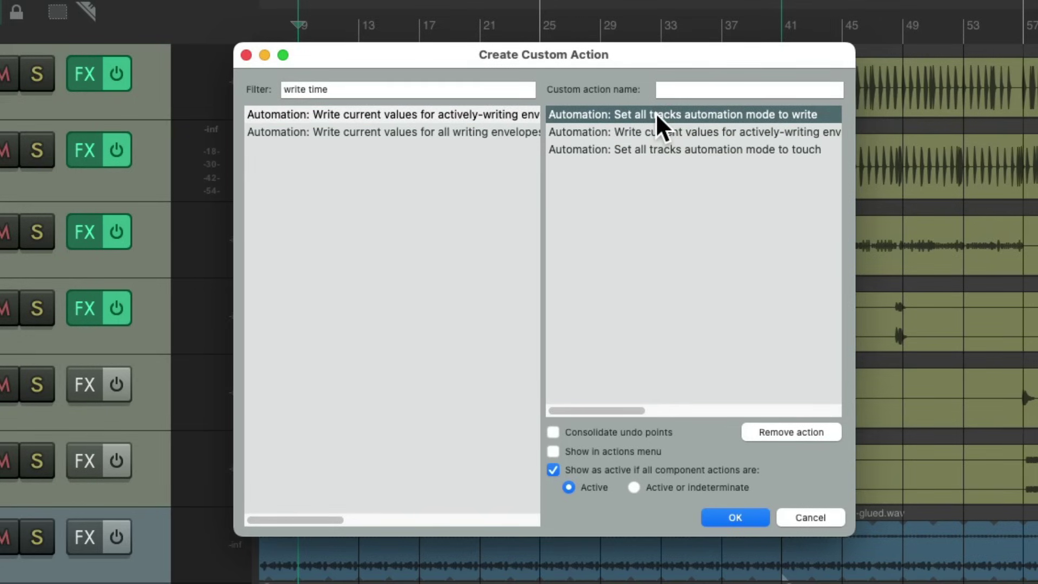
{"action": "left_click", "coordinate": [673, 133]}
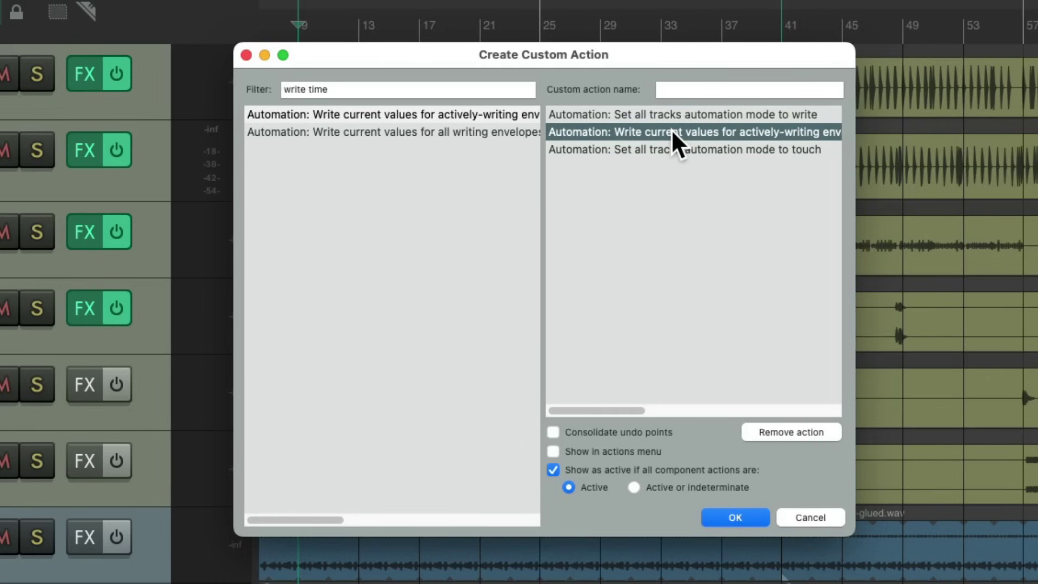
{"action": "left_click", "coordinate": [679, 150]}
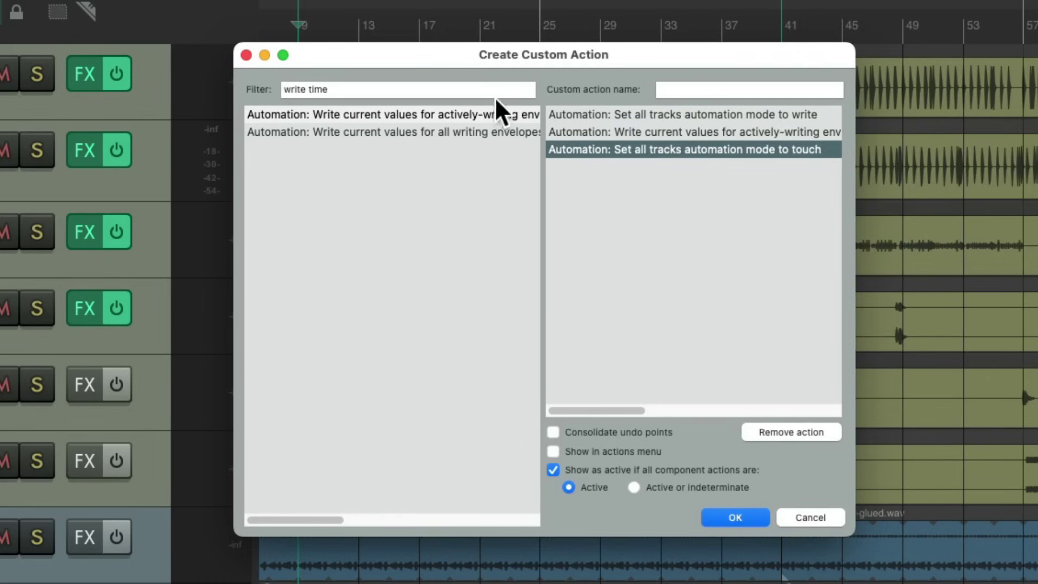
Append 'Remove time selection', name the action 'Write to Time Selection', and save it
{"action": "left_click", "coordinate": [479, 85]}
{"action": "type", "text": "remove time"}
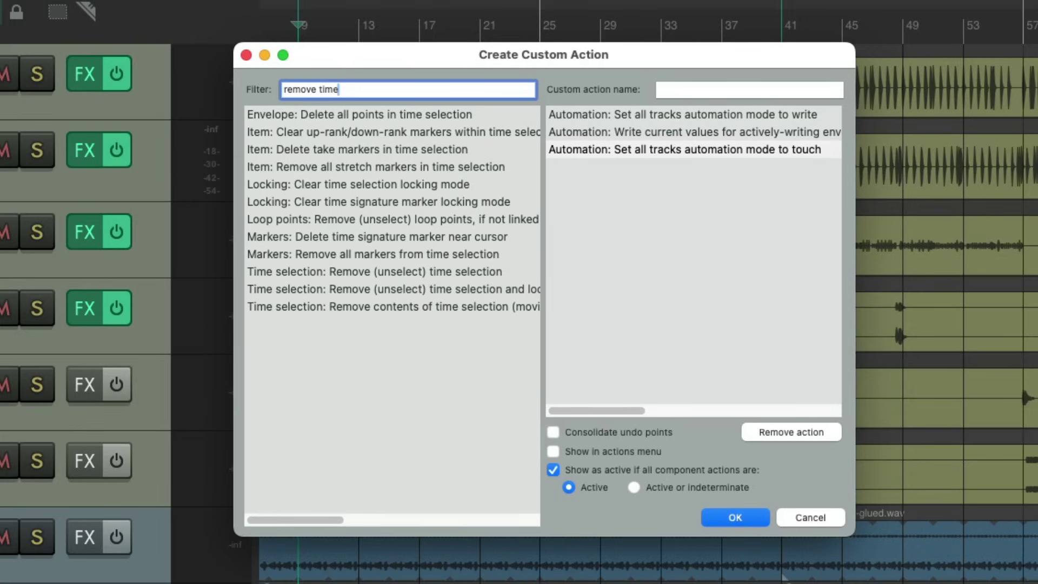
{"action": "left_click", "coordinate": [423, 273]}
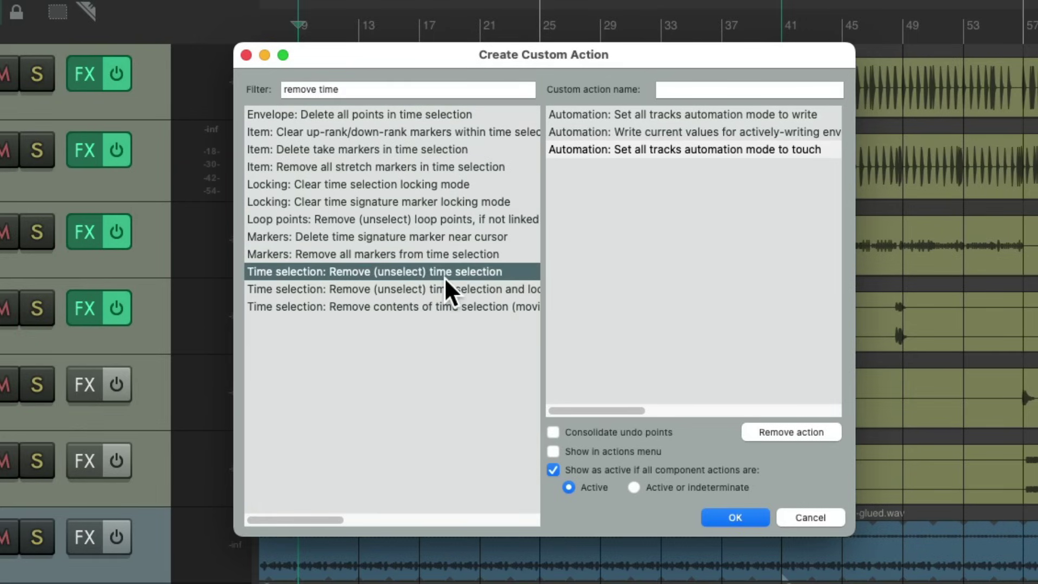
{"action": "left_click_drag", "start_coordinate": [443, 277], "coordinate": [709, 203]}
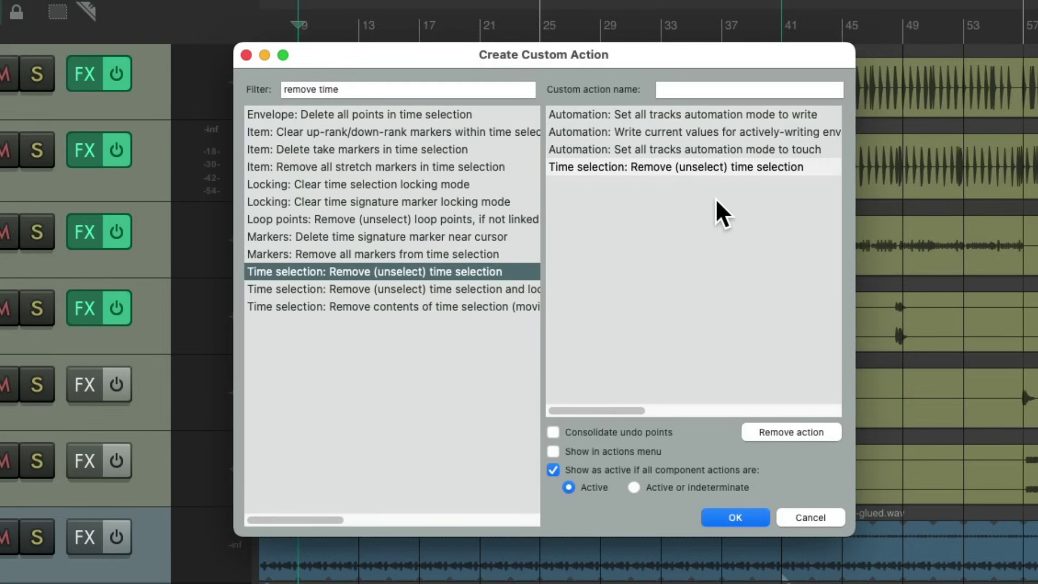
{"action": "left_click", "coordinate": [724, 93]}
{"action": "type", "text": "Write to Time Selection"}
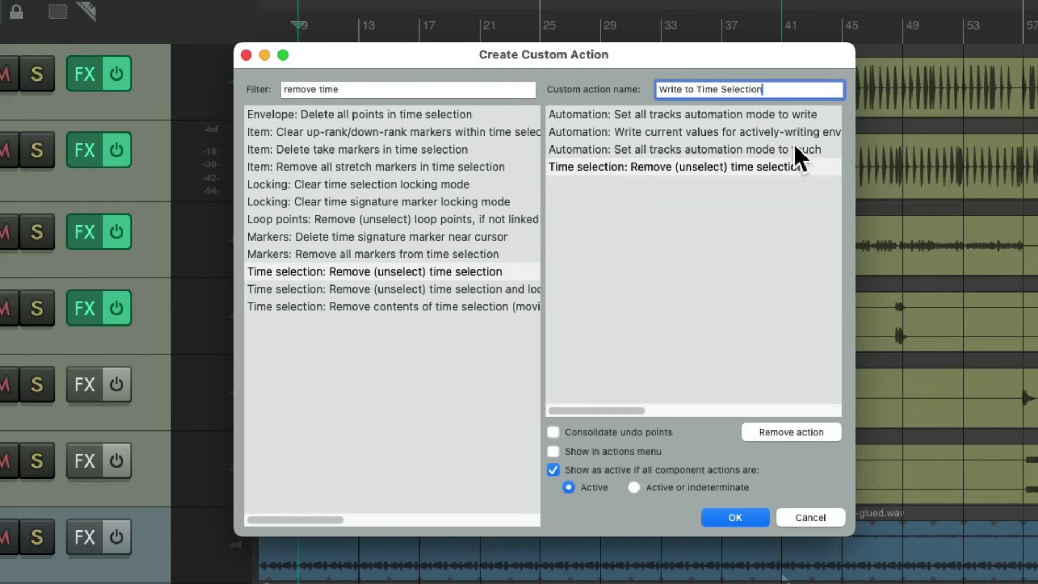
{"action": "left_click", "coordinate": [735, 517]}
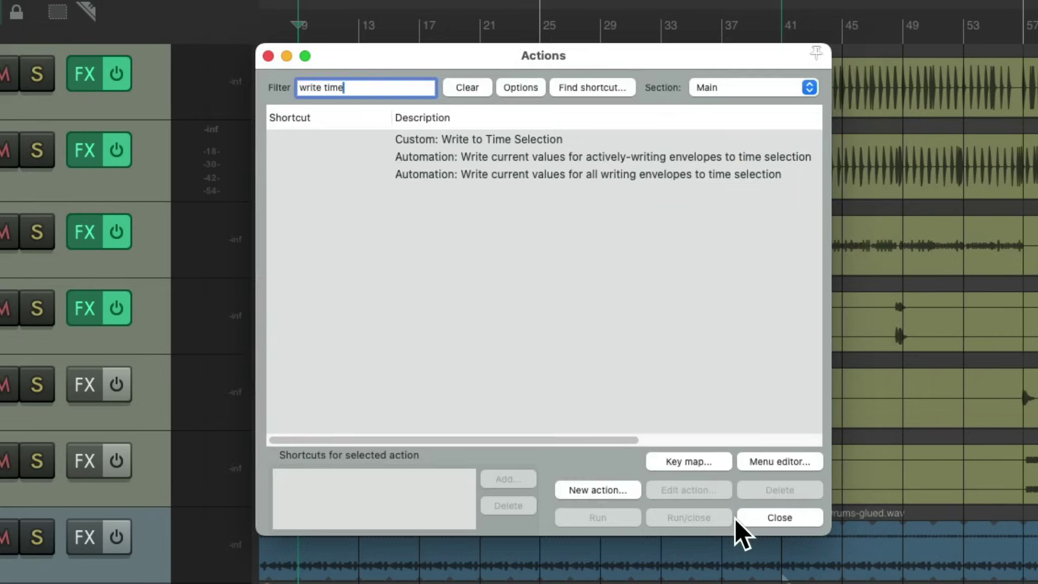
Assign Control+W as the shortcut for 'Custom: Write to Time Selection'
{"action": "left_click", "coordinate": [454, 139]}
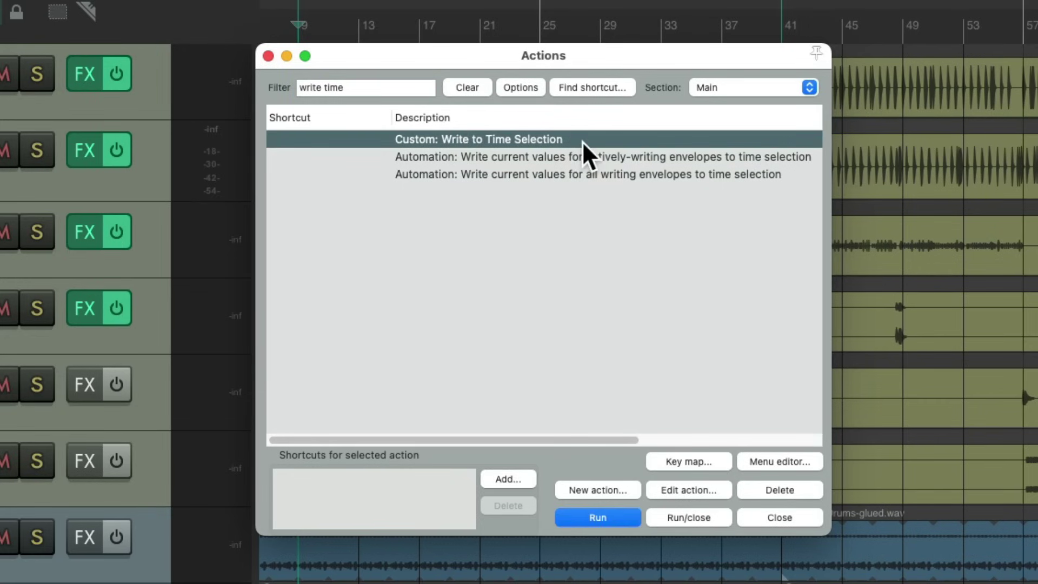
{"action": "left_click", "coordinate": [508, 479]}
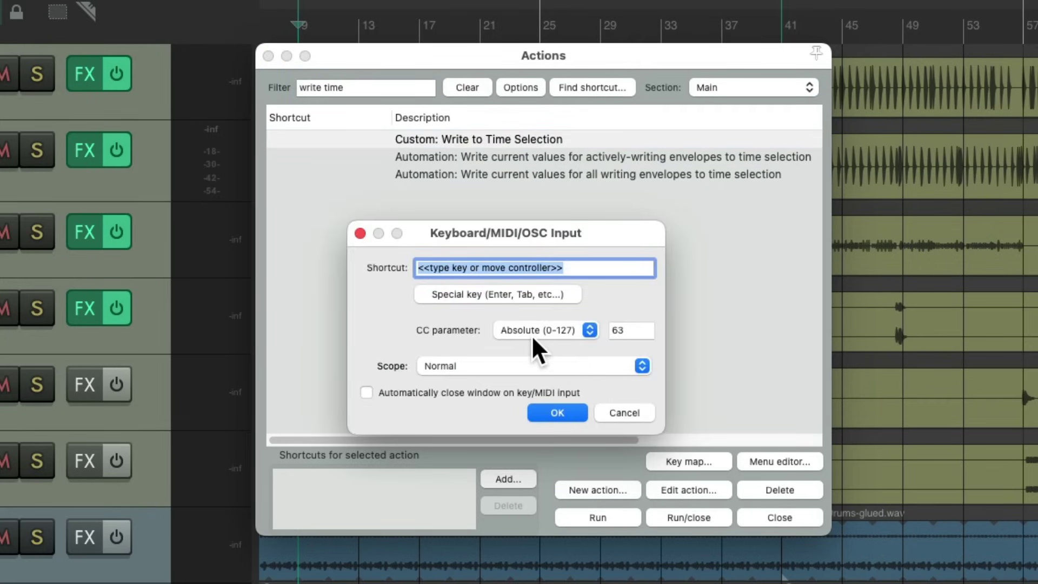
{"action": "key", "text": "ctrl+w"}
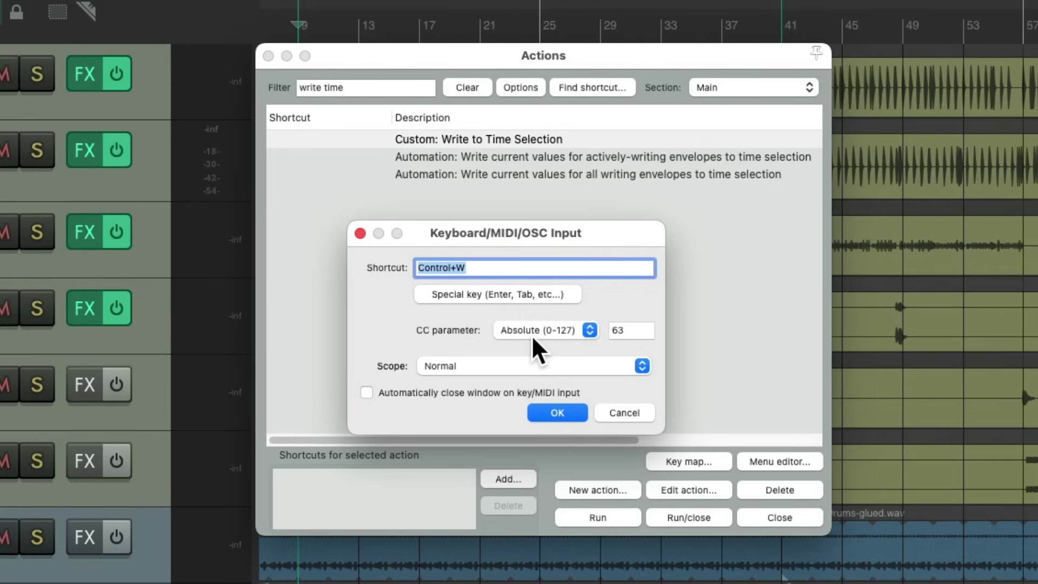
{"action": "key", "text": "Return"}
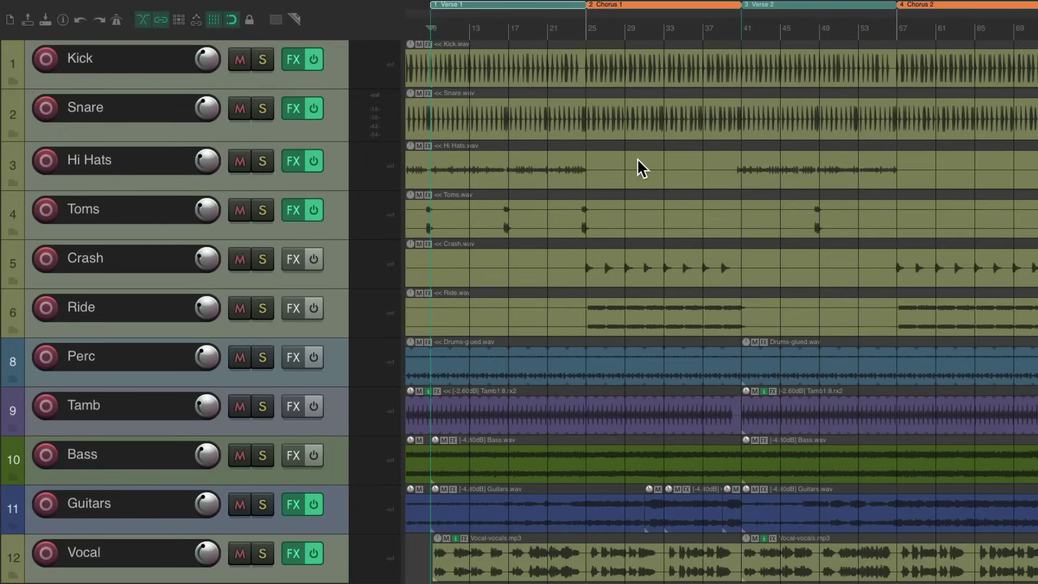
At bar 25, enable latch preview and play; set Kick -6.15, Snare -6.88, Hi Hats -12.1, Toms -14.2, Crash -14.3, Ride -12.8 dB
{"action": "left_click", "coordinate": [585, 30]}
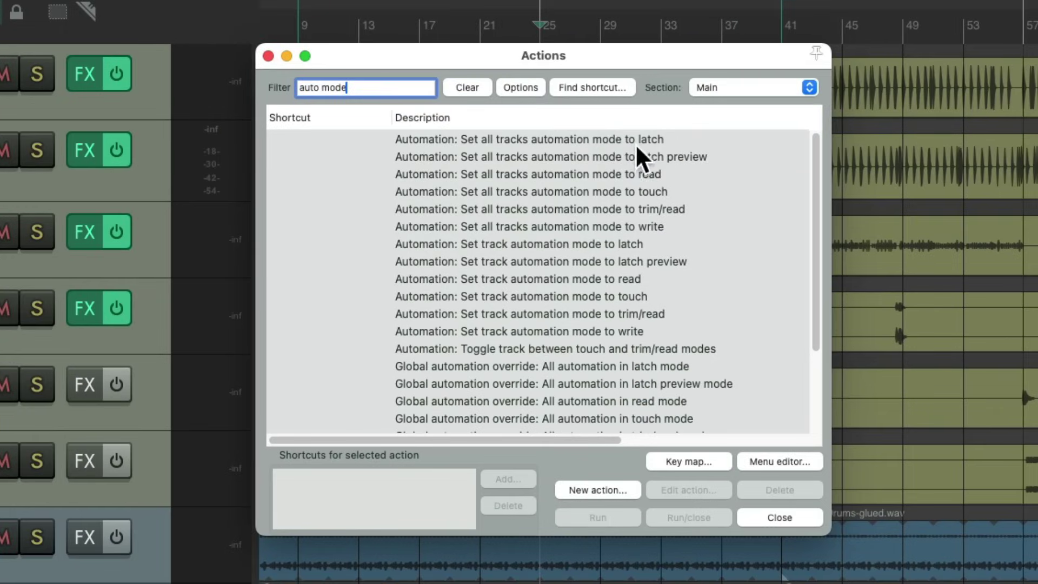
{"action": "left_click", "coordinate": [634, 153]}
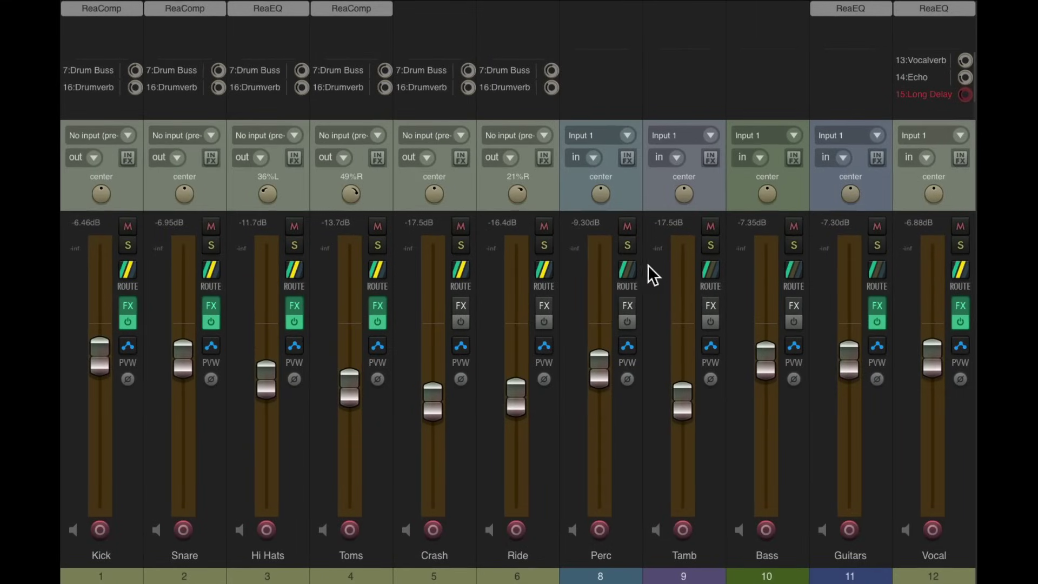
{"action": "key", "text": "space"}
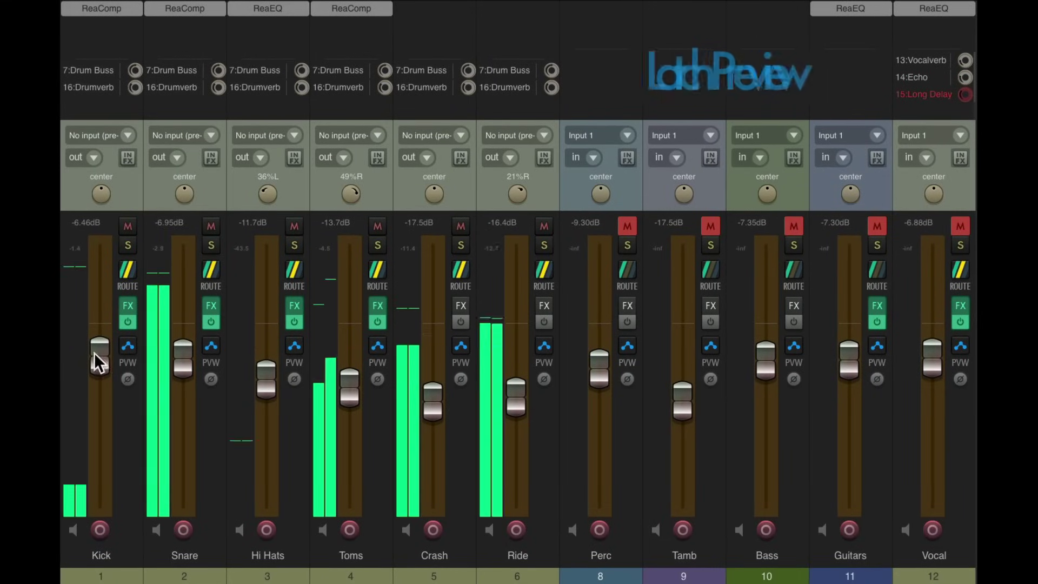
{"action": "left_click_drag", "start_coordinate": [96, 351], "coordinate": [98, 348]}
{"action": "left_click_drag", "start_coordinate": [182, 355], "coordinate": [184, 354]}
{"action": "left_click_drag", "start_coordinate": [263, 377], "coordinate": [263, 378]}
{"action": "left_click_drag", "start_coordinate": [349, 388], "coordinate": [349, 391]}
{"action": "left_click_drag", "start_coordinate": [432, 403], "coordinate": [433, 385]}
{"action": "left_click_drag", "start_coordinate": [513, 400], "coordinate": [510, 385]}
Unmute Perc, Tamb, Bass, Guitars, Vocal; set them to -8.32, -12.4, -6.88, -7.67, -5.94 dB
{"action": "left_click", "coordinate": [623, 227]}
{"action": "left_click_drag", "start_coordinate": [601, 361], "coordinate": [601, 356]}
{"action": "left_click", "coordinate": [710, 226]}
{"action": "left_click_drag", "start_coordinate": [683, 405], "coordinate": [684, 385]}
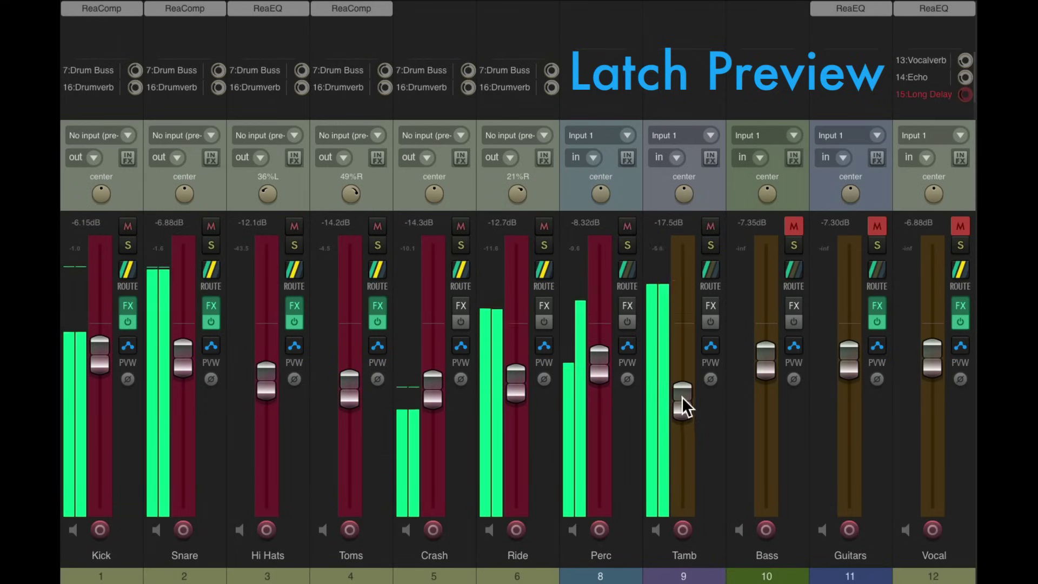
{"action": "left_click", "coordinate": [794, 226]}
{"action": "left_click_drag", "start_coordinate": [768, 365], "coordinate": [768, 361]}
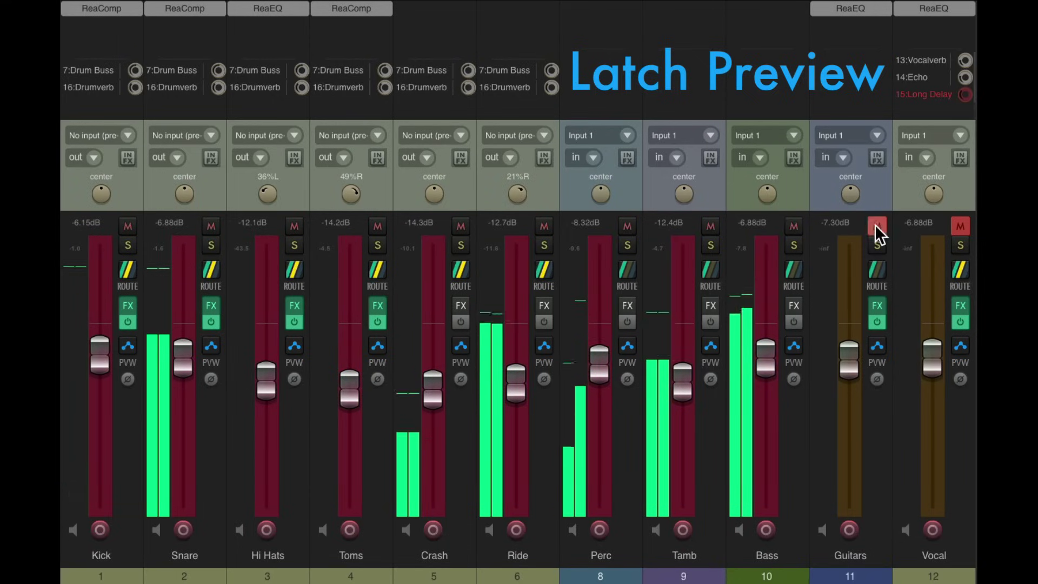
{"action": "left_click", "coordinate": [876, 226]}
{"action": "left_click_drag", "start_coordinate": [848, 358], "coordinate": [848, 361]}
{"action": "left_click", "coordinate": [959, 226]}
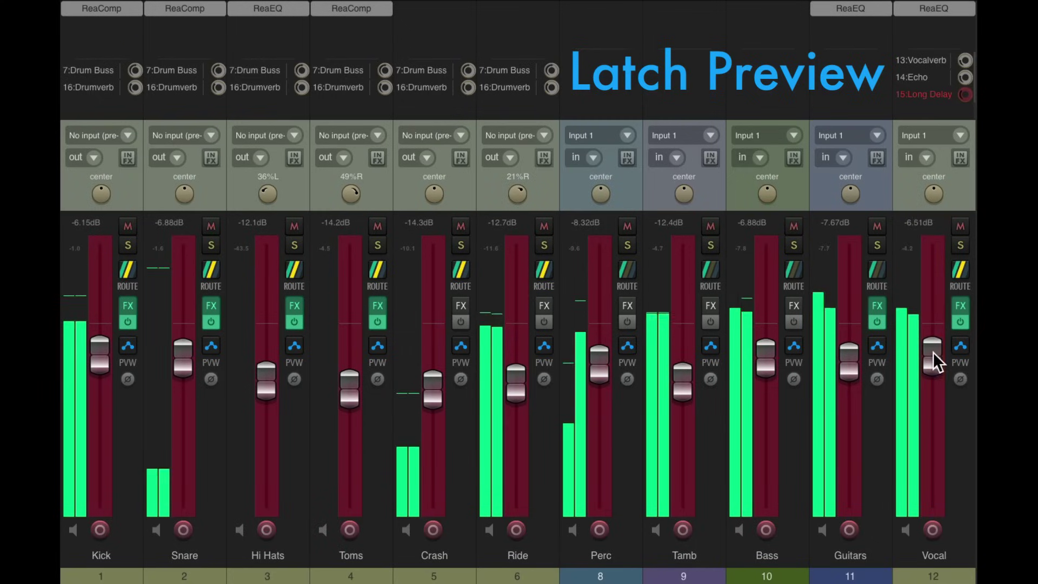
{"action": "left_click_drag", "start_coordinate": [932, 352], "coordinate": [932, 349]}
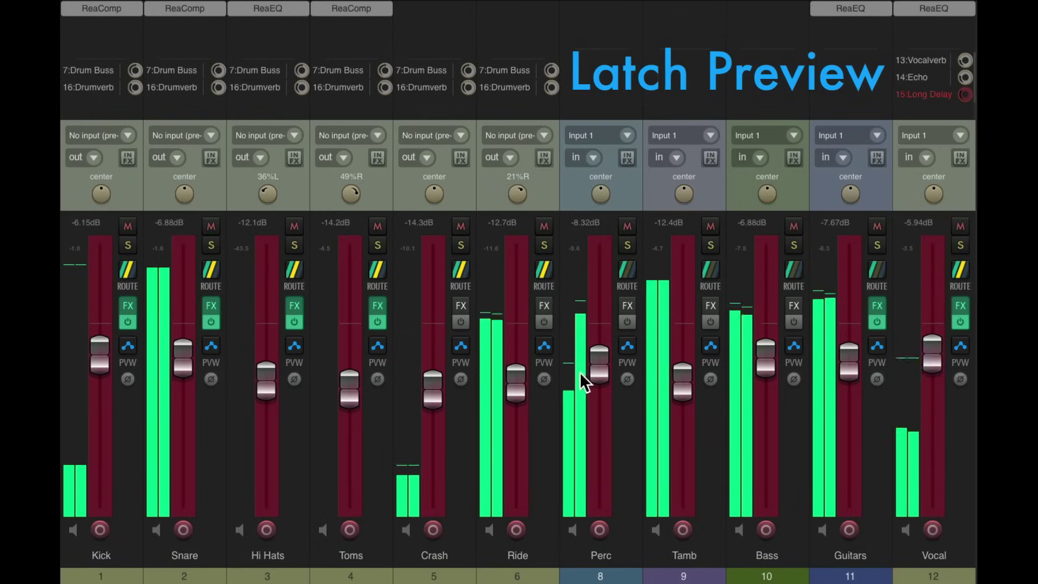
Stop playback, select bars 25–41, and run the Write to Time Selection custom action by shortcut
{"action": "key", "text": "space"}
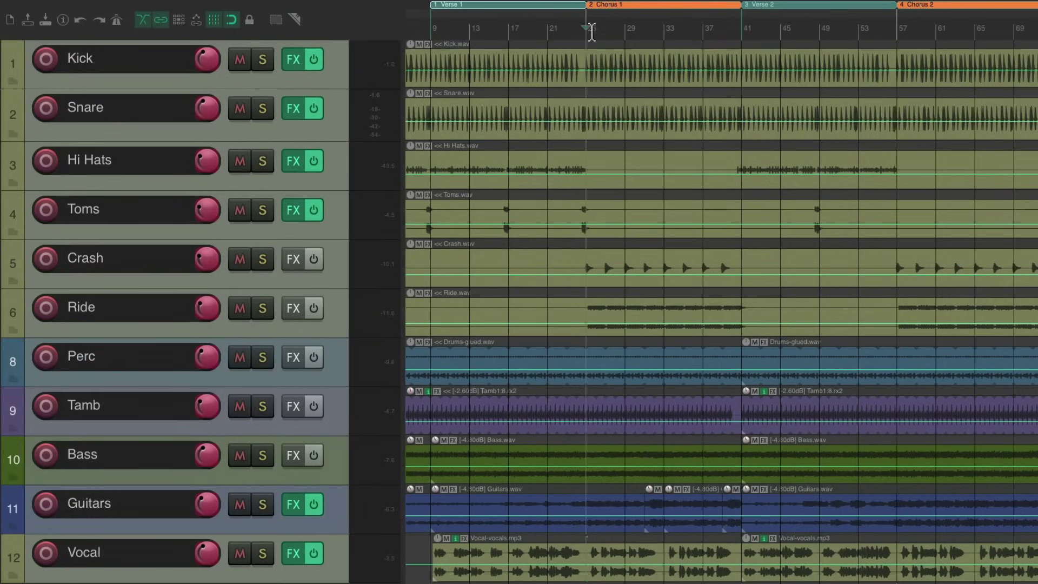
{"action": "left_click_drag", "start_coordinate": [592, 32], "coordinate": [727, 31]}
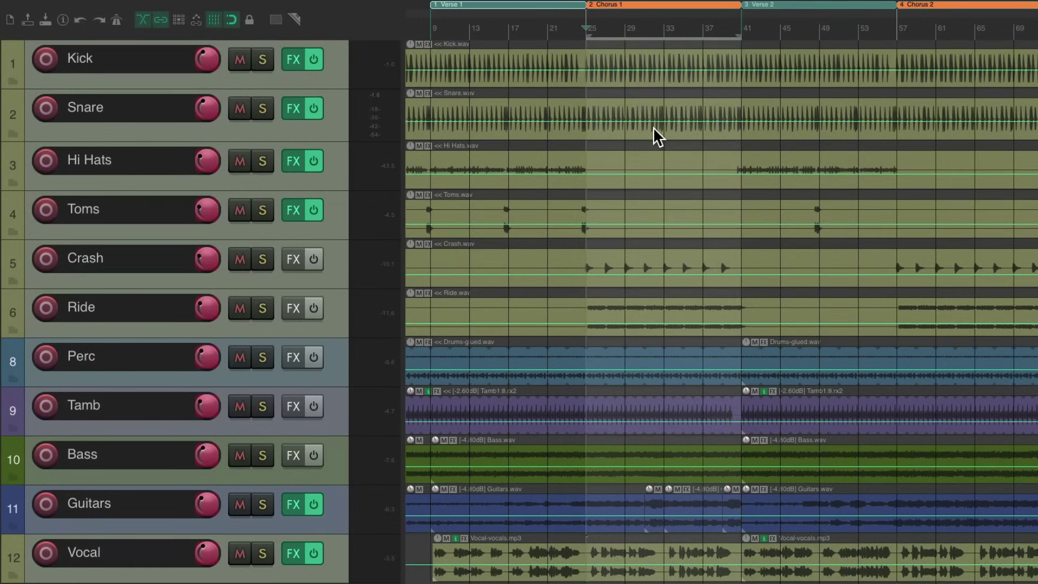
{"action": "key", "text": "ctrl+shift+w"}
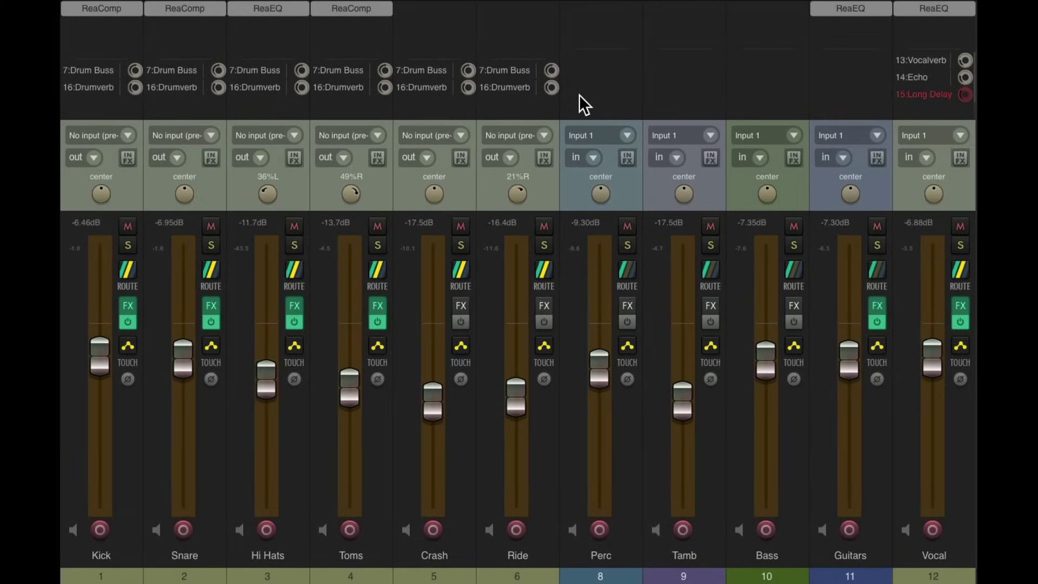
Start playback to hear the newly written Chorus 1 levels
{"action": "key", "text": "space"}
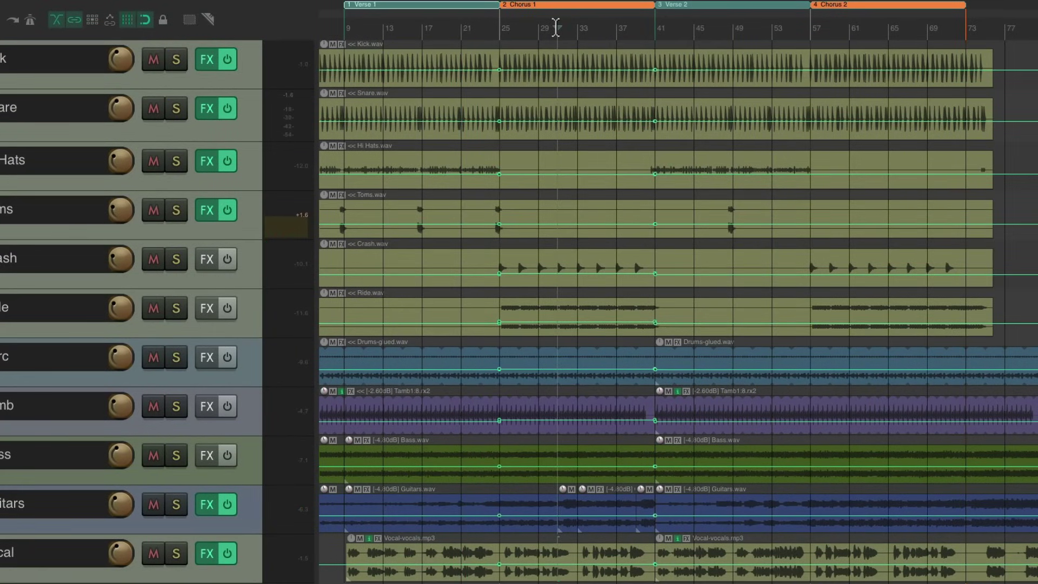
Switch all tracks to latch preview and write the chorus levels into bars 57–73
{"action": "key", "text": "question"}
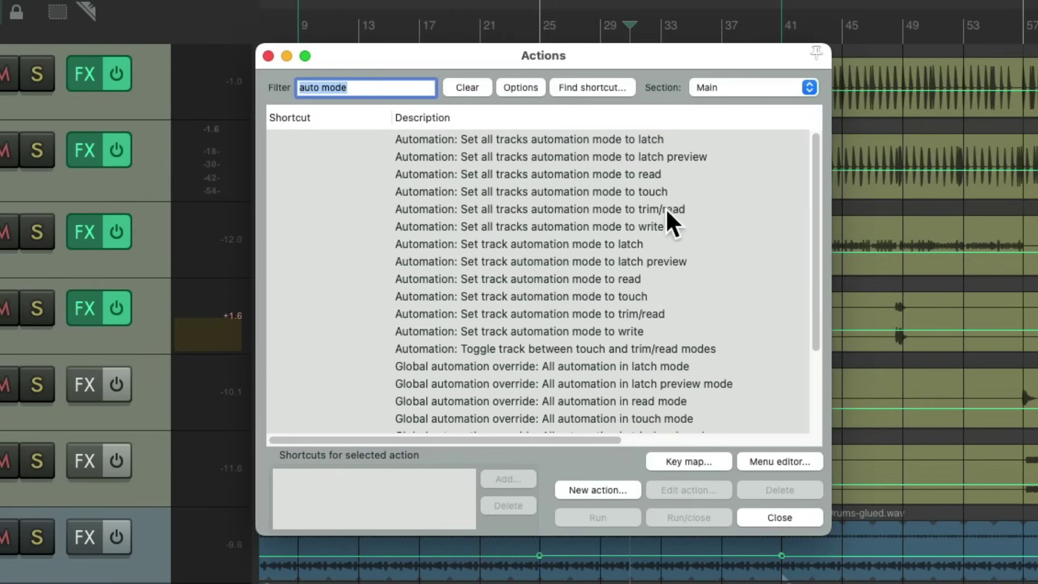
{"action": "left_click", "coordinate": [663, 223]}
{"action": "double_click", "coordinate": [663, 223]}
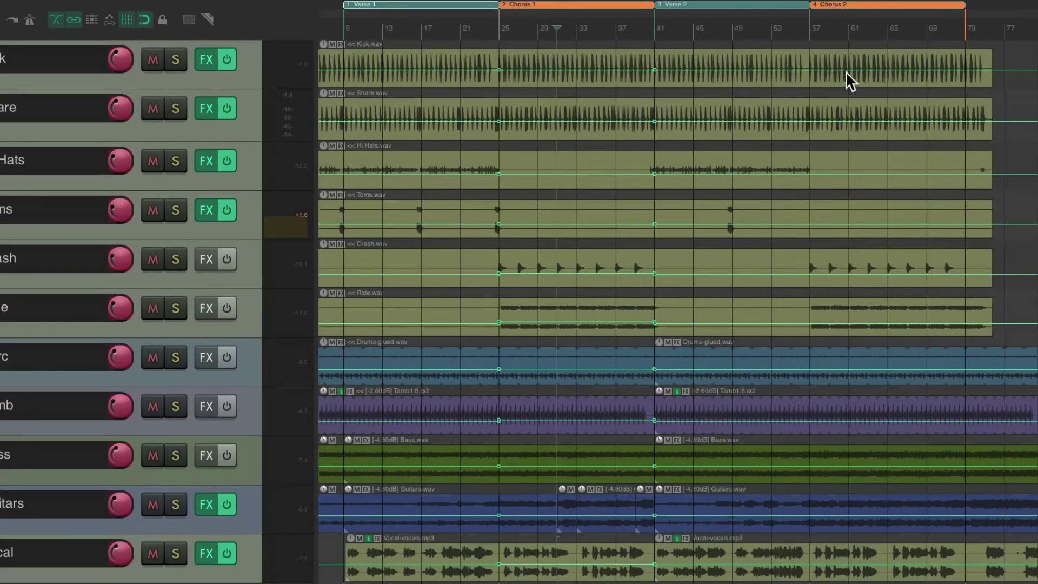
{"action": "left_click_drag", "start_coordinate": [814, 32], "coordinate": [964, 29]}
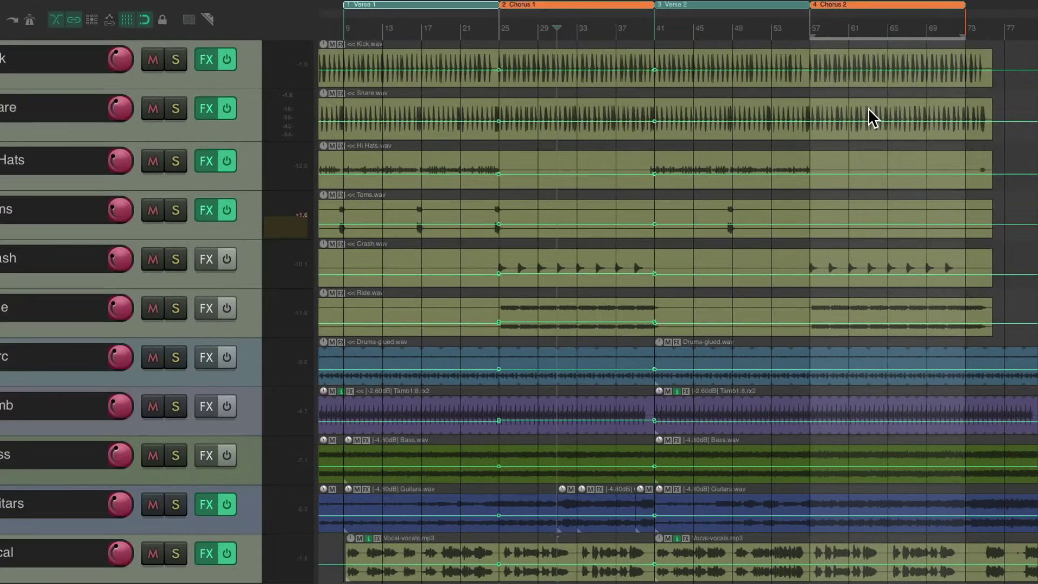
{"action": "key", "text": "Return"}
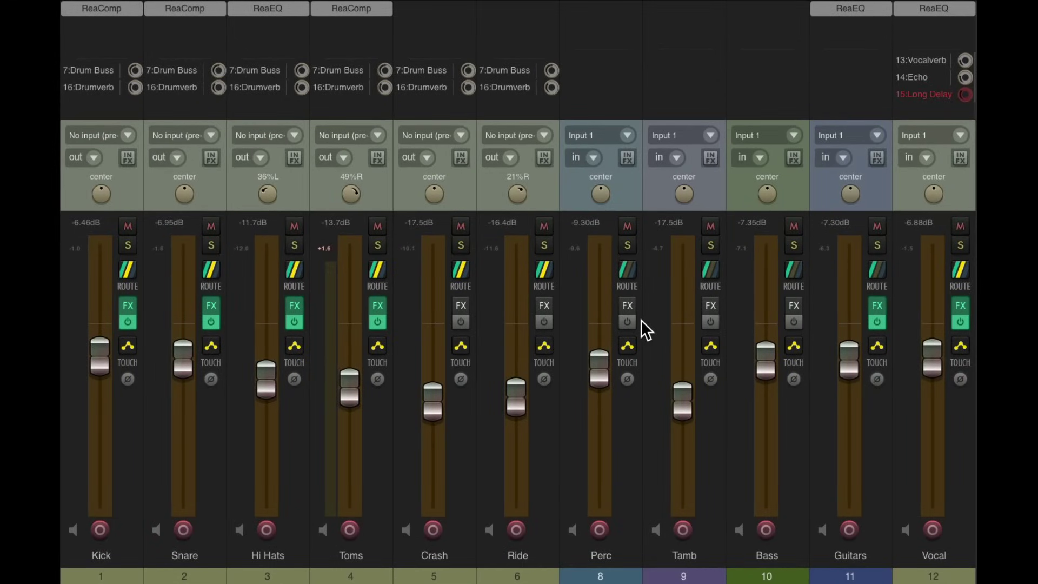
Play the song, jumping back to bar 37 to hear both choruses' written levels
{"action": "key", "text": "space"}
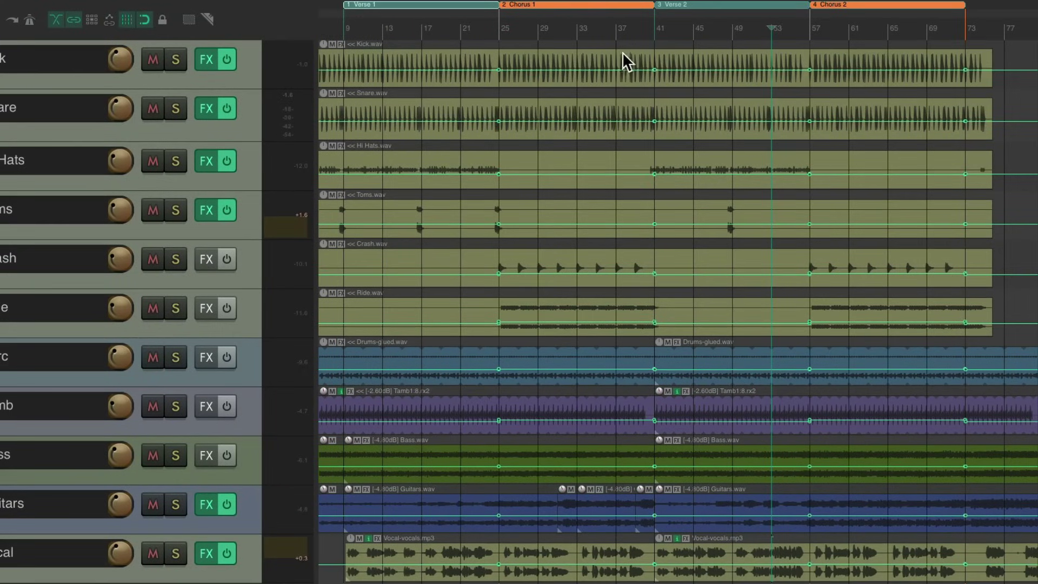
{"action": "left_click", "coordinate": [617, 30]}
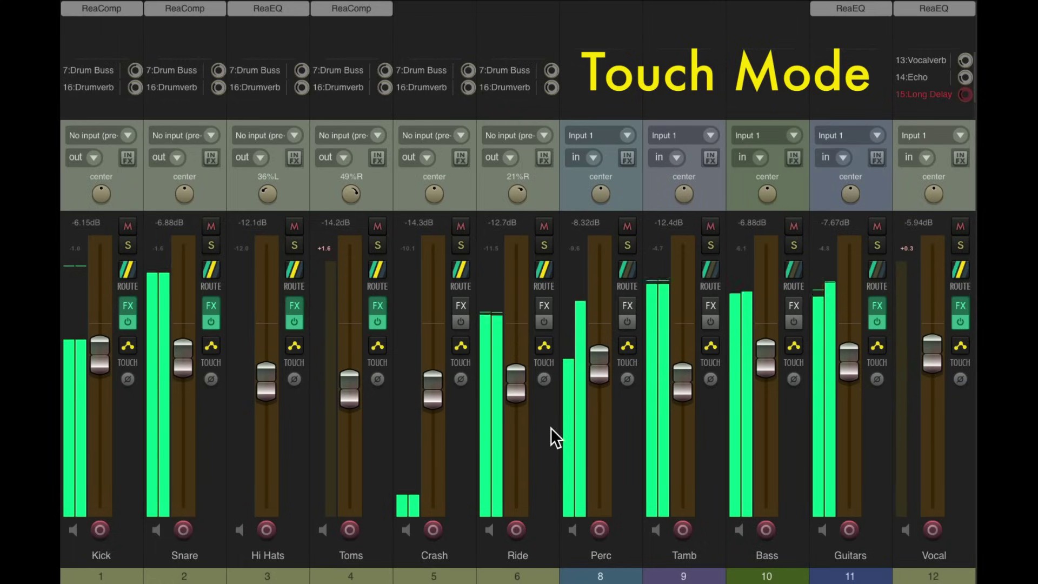
Stop playback, leaving the written Kick -6.15 dB and Vocal -5.94 dB levels in place
{"action": "key", "text": "space"}
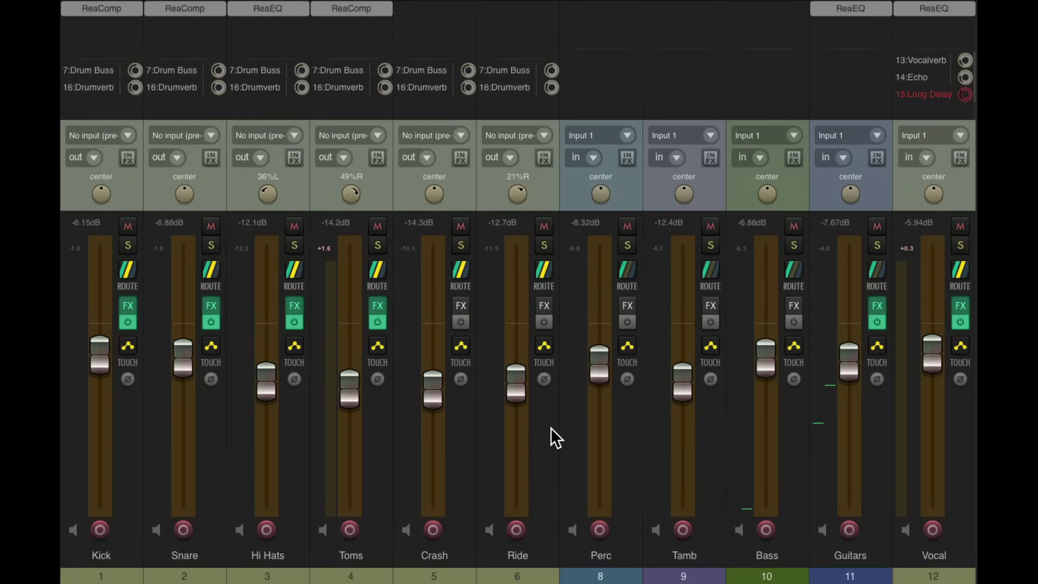